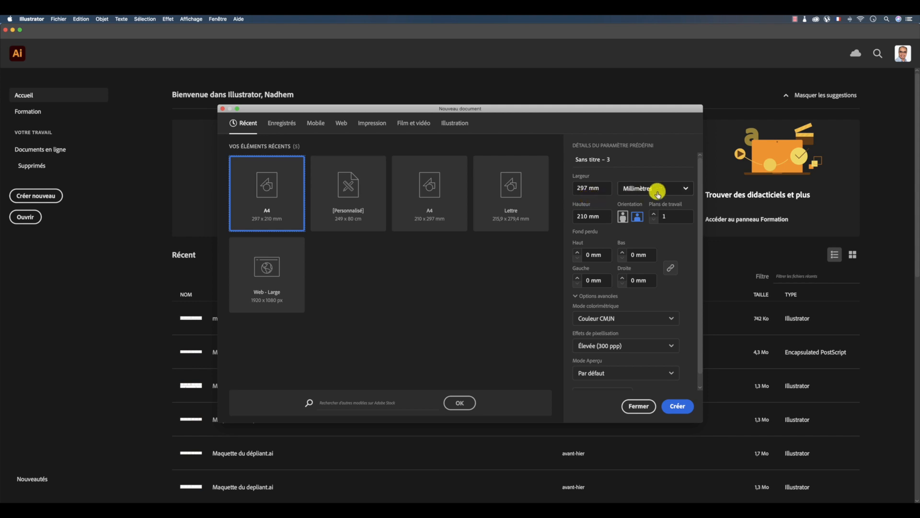
Create a new document in centimetres, 249 cm wide and 80 cm high
{"action": "left_click", "coordinate": [684, 189]}
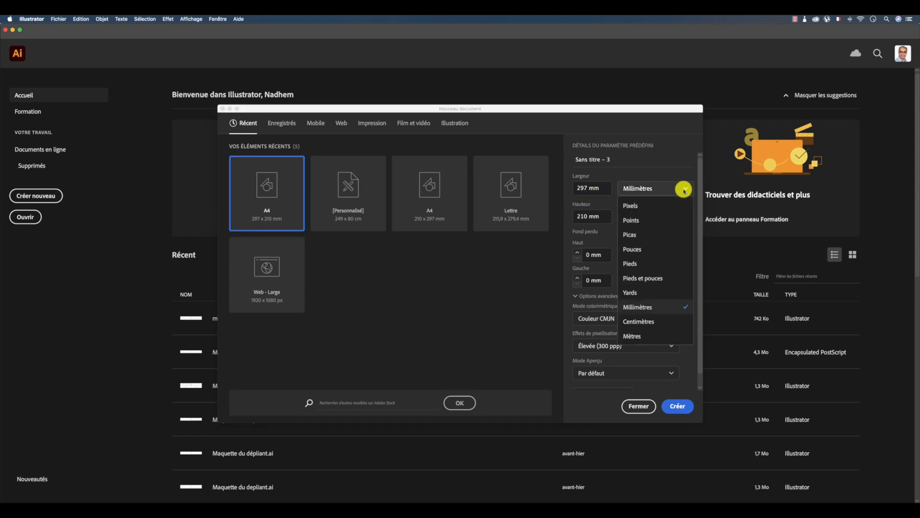
{"action": "left_click", "coordinate": [648, 320]}
{"action": "double_click", "coordinate": [584, 188]}
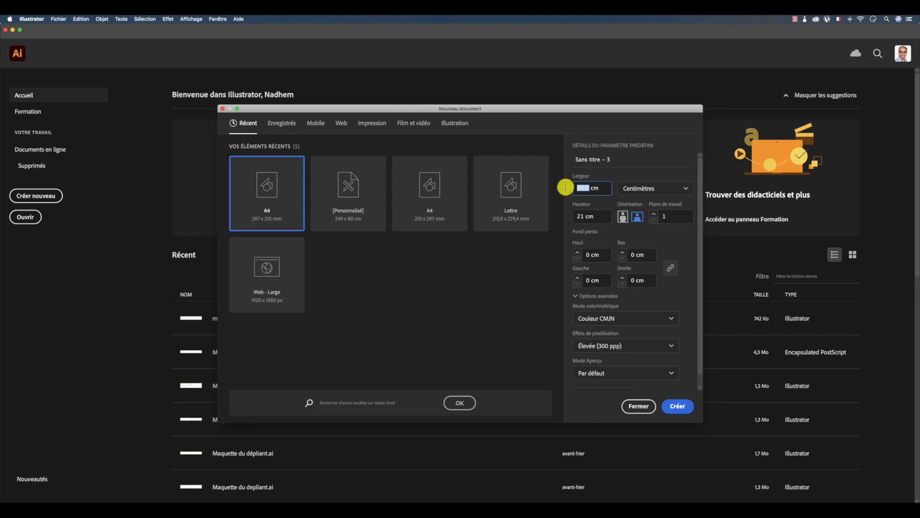
{"action": "type", "text": "249"}
{"action": "double_click", "coordinate": [584, 218]}
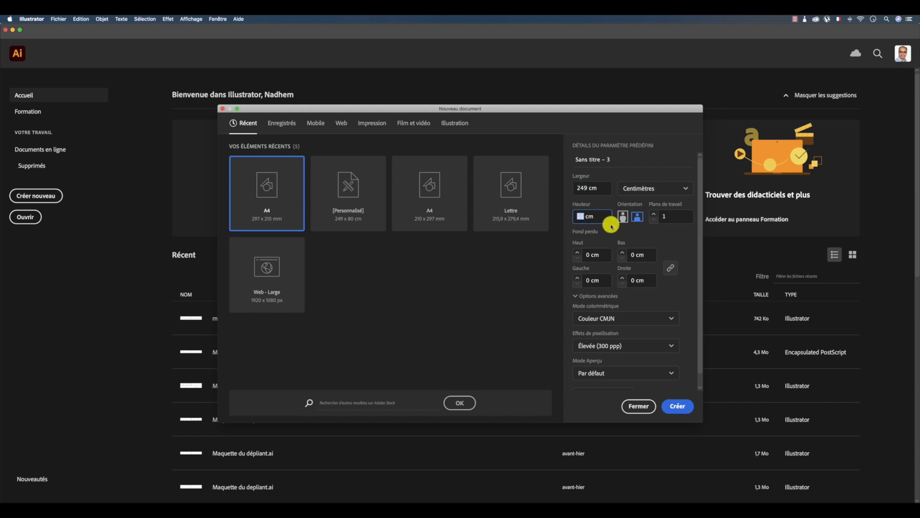
{"action": "type", "text": "80"}
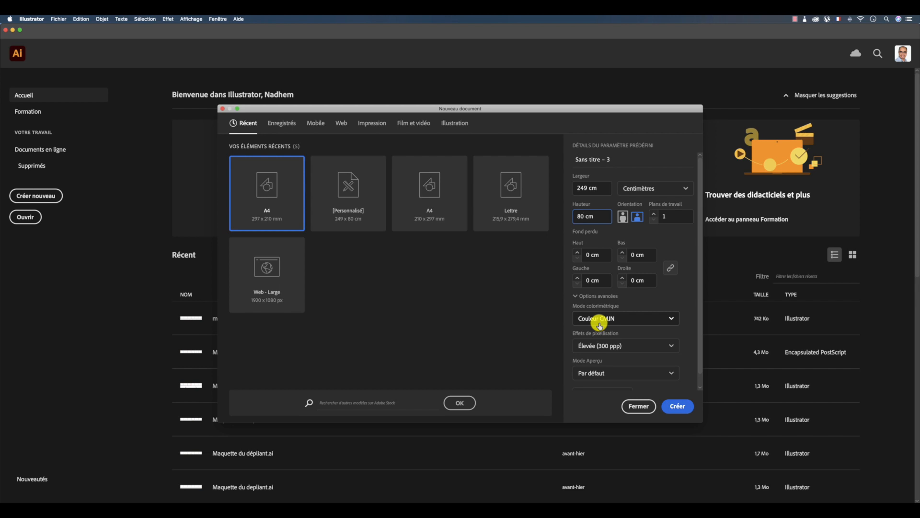
{"action": "left_click", "coordinate": [678, 408]}
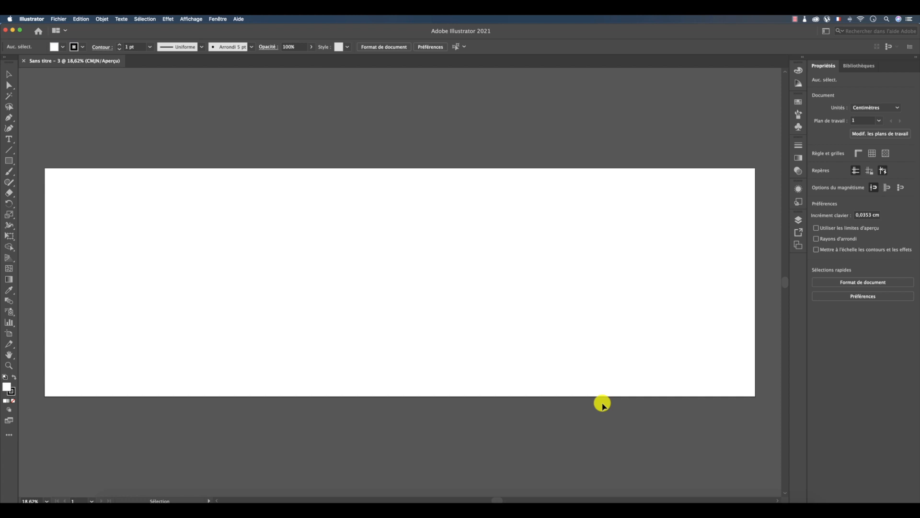
Rename the document's only layer as FOND GRIS
{"action": "left_click", "coordinate": [798, 219]}
{"action": "double_click", "coordinate": [735, 230]}
{"action": "key", "text": "BackSpace"}
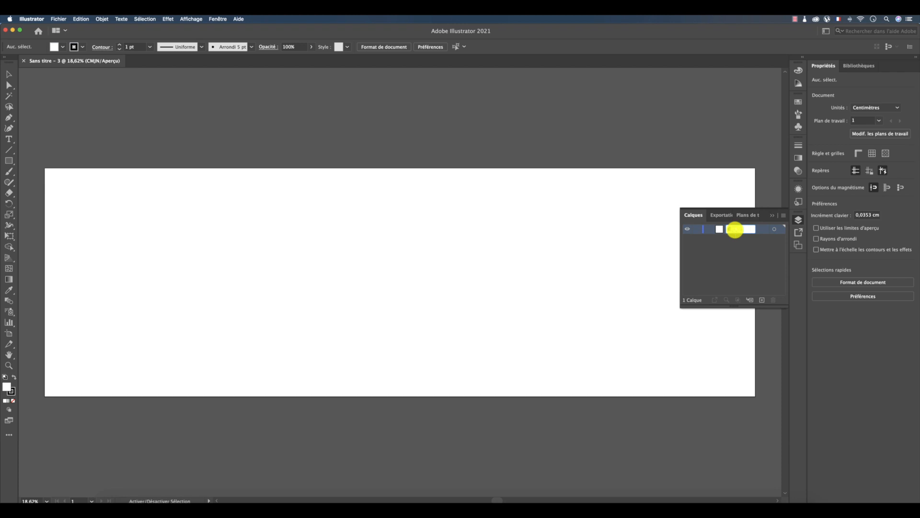
{"action": "type", "text": "FOND GRIS"}
{"action": "key", "text": "Return"}
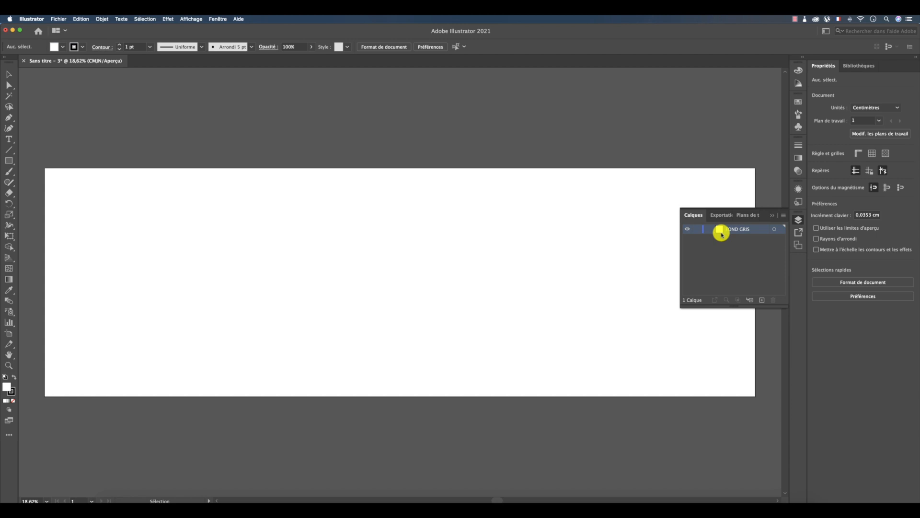
Draw a rectangle 249 cm wide and 80 cm high on the FOND GRIS layer
{"action": "left_click", "coordinate": [8, 161]}
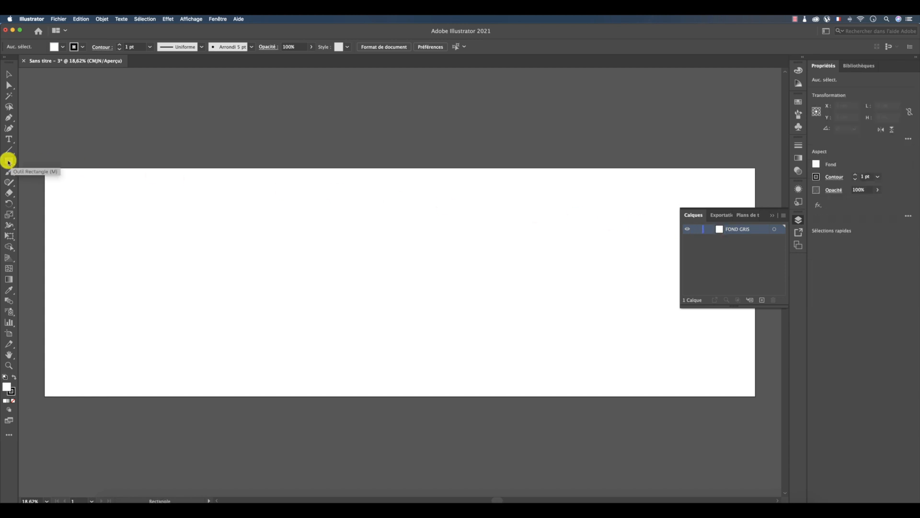
{"action": "left_click", "coordinate": [234, 236]}
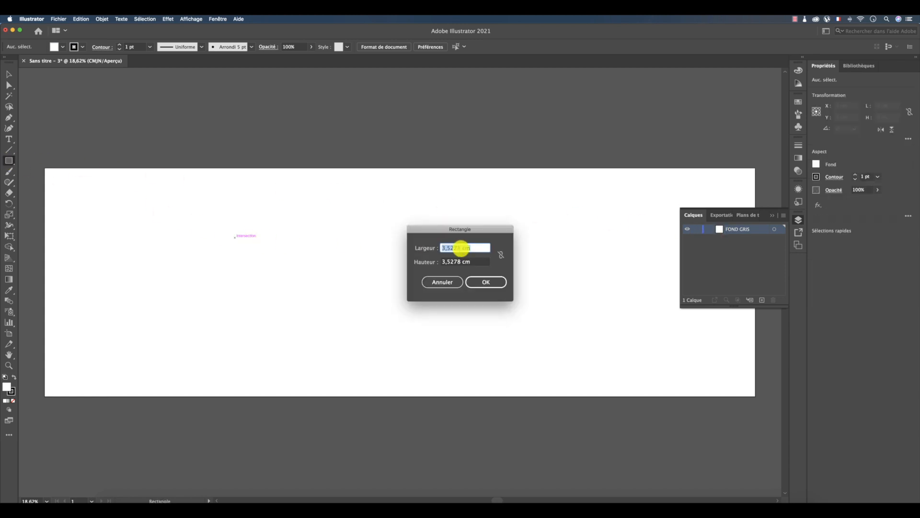
{"action": "left_click", "coordinate": [461, 249]}
{"action": "left_click_drag", "start_coordinate": [461, 248], "coordinate": [410, 249]}
{"action": "type", "text": "249"}
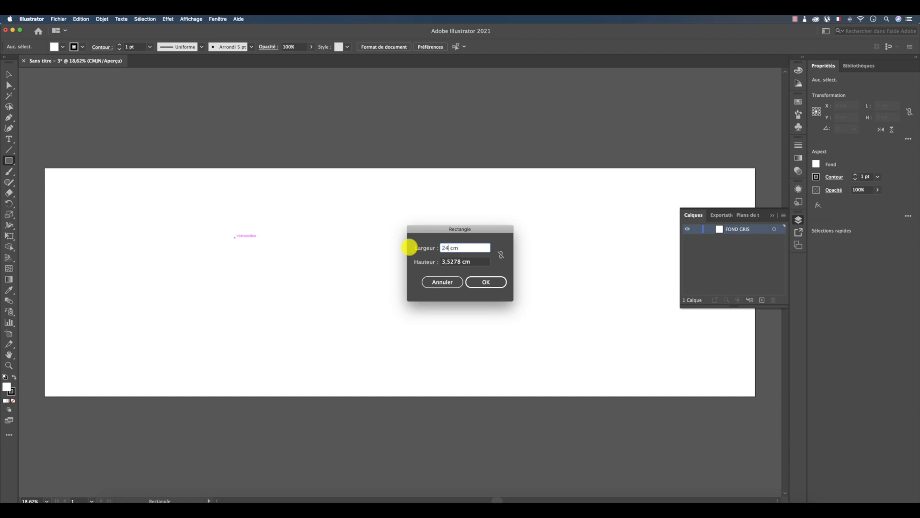
{"action": "double_click", "coordinate": [459, 261]}
{"action": "type", "text": "80"}
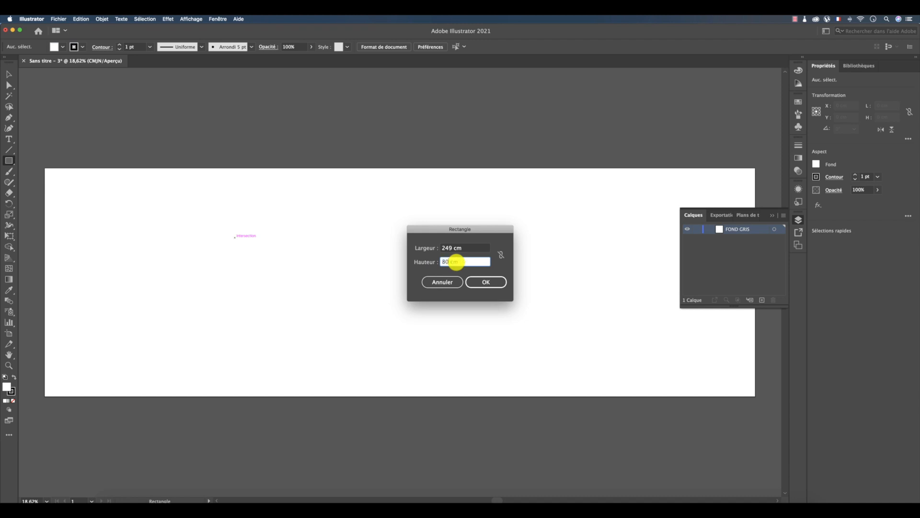
{"action": "left_click", "coordinate": [484, 282]}
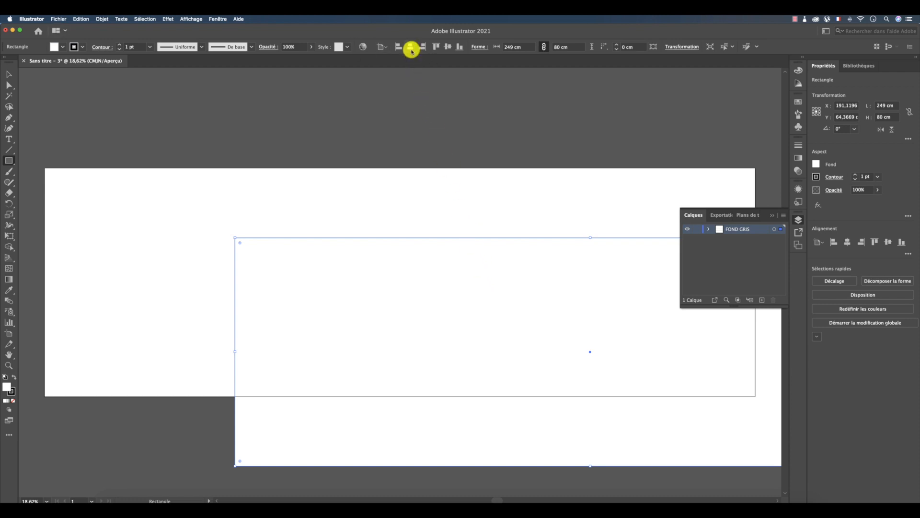
Center the rectangle horizontally and vertically on the artboard
{"action": "left_click", "coordinate": [382, 47]}
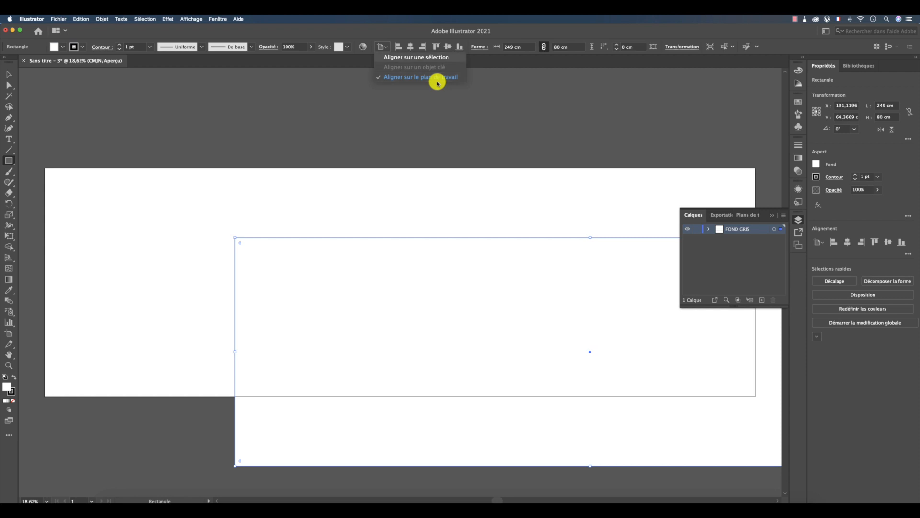
{"action": "left_click", "coordinate": [411, 46]}
{"action": "left_click", "coordinate": [411, 46]}
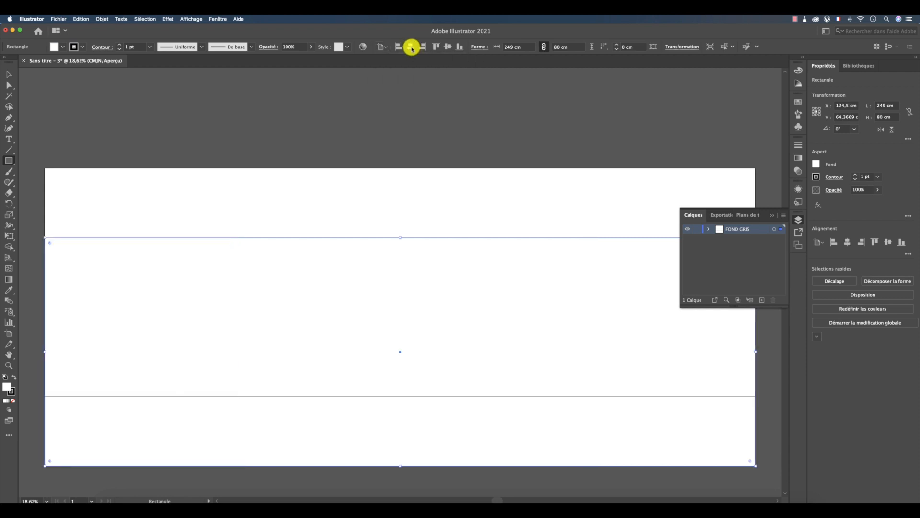
{"action": "left_click", "coordinate": [445, 47]}
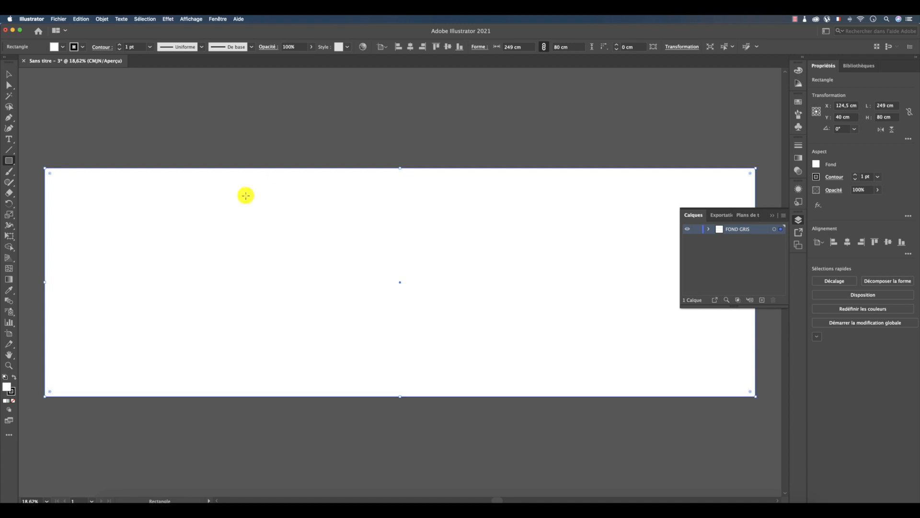
Remove the background rectangle's stroke, fill it with a dark grey swatch, and deselect it
{"action": "left_click", "coordinate": [12, 396]}
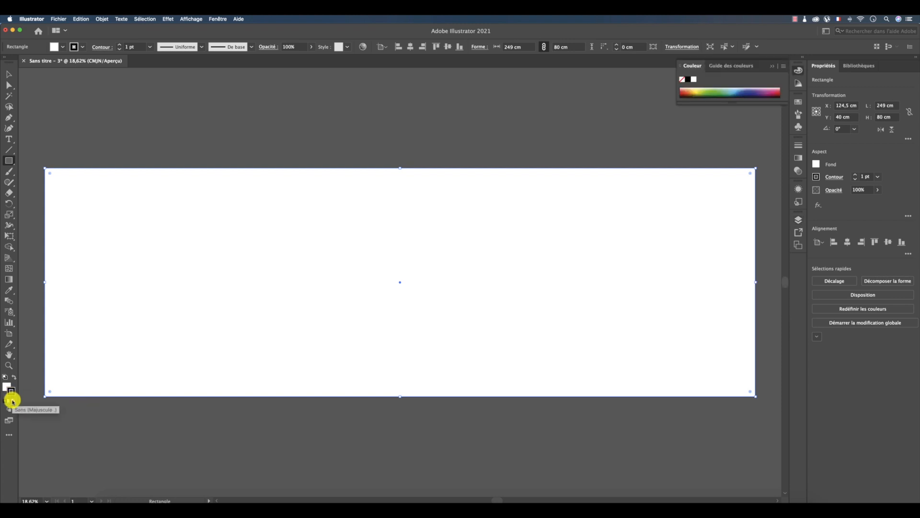
{"action": "left_click", "coordinate": [12, 396]}
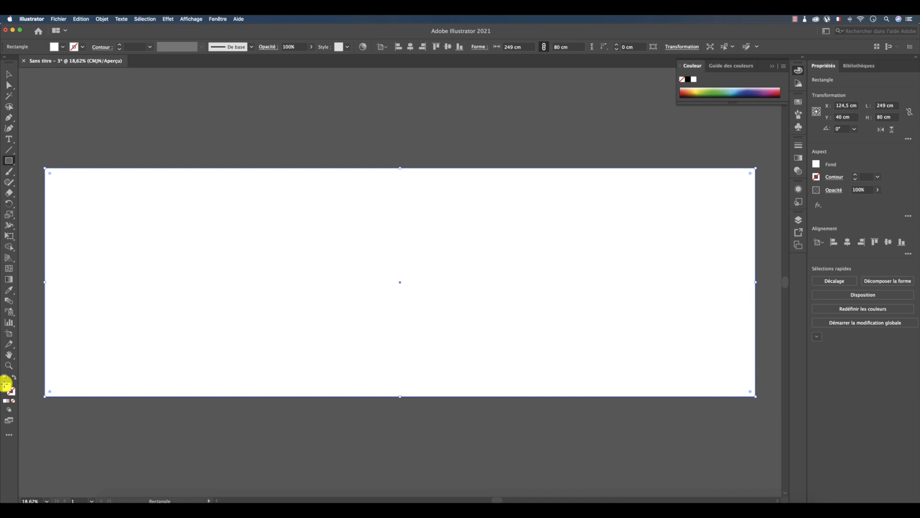
{"action": "left_click", "coordinate": [799, 102]}
{"action": "scroll", "coordinate": [731, 126], "scroll_direction": "down", "scroll_amount": 3}
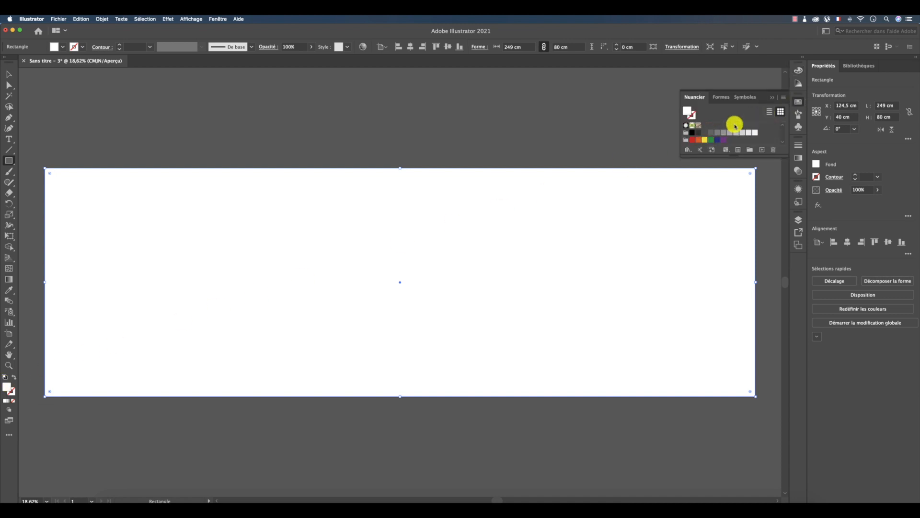
{"action": "left_click", "coordinate": [711, 135]}
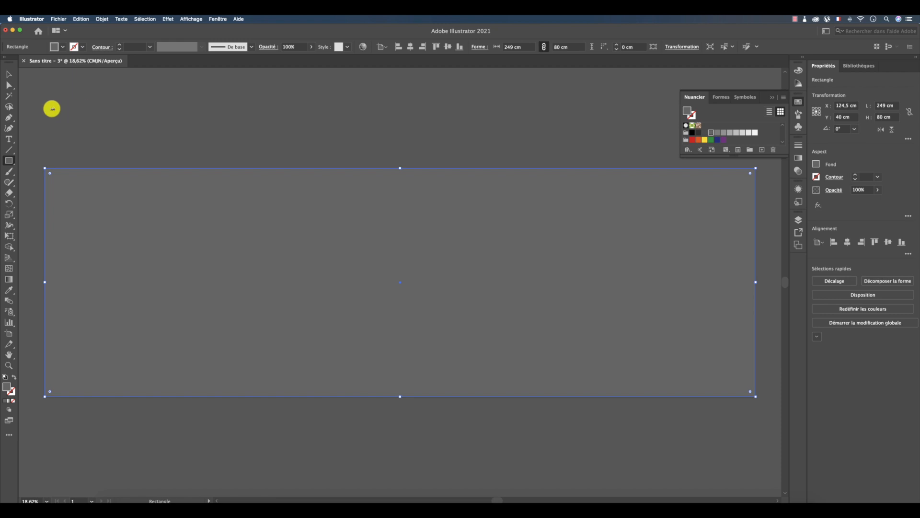
{"action": "left_click", "coordinate": [8, 76]}
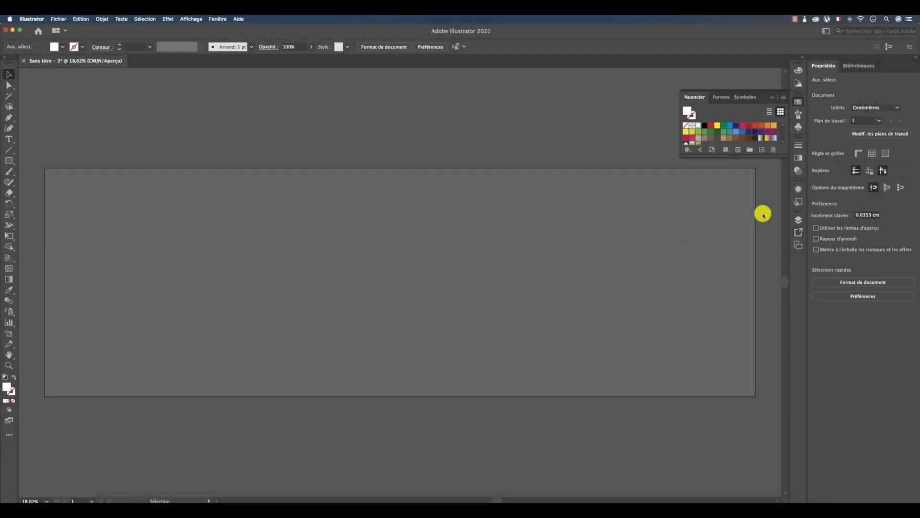
Add a new layer above FOND GRIS and name it PLANCHES VIERGE
{"action": "left_click", "coordinate": [798, 220]}
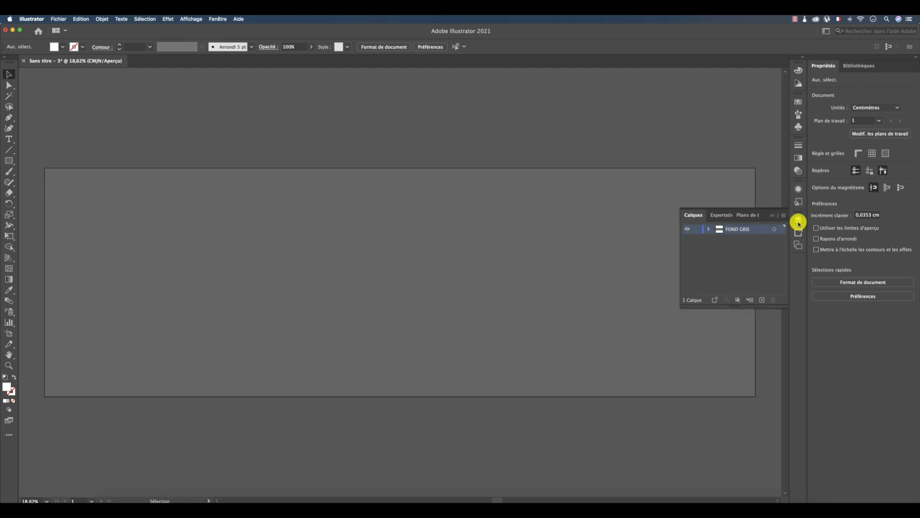
{"action": "left_click", "coordinate": [762, 299]}
{"action": "double_click", "coordinate": [738, 228]}
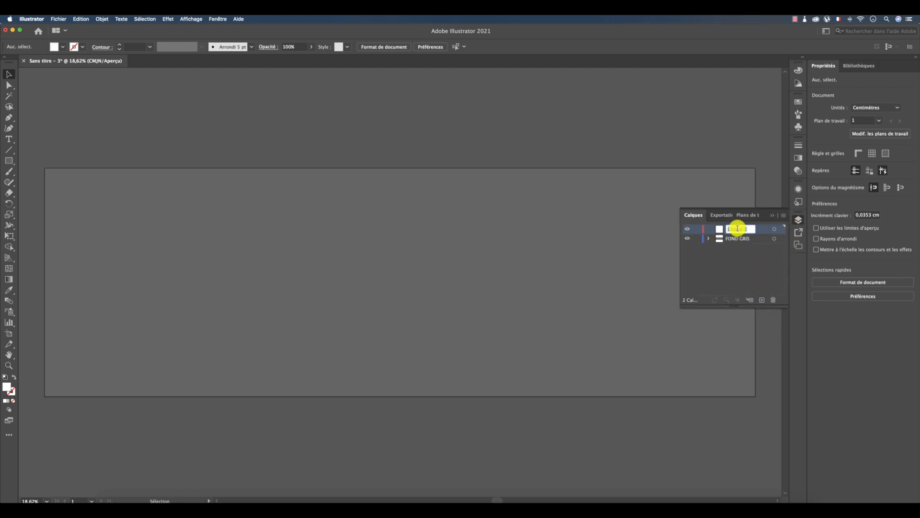
{"action": "type", "text": "F"}
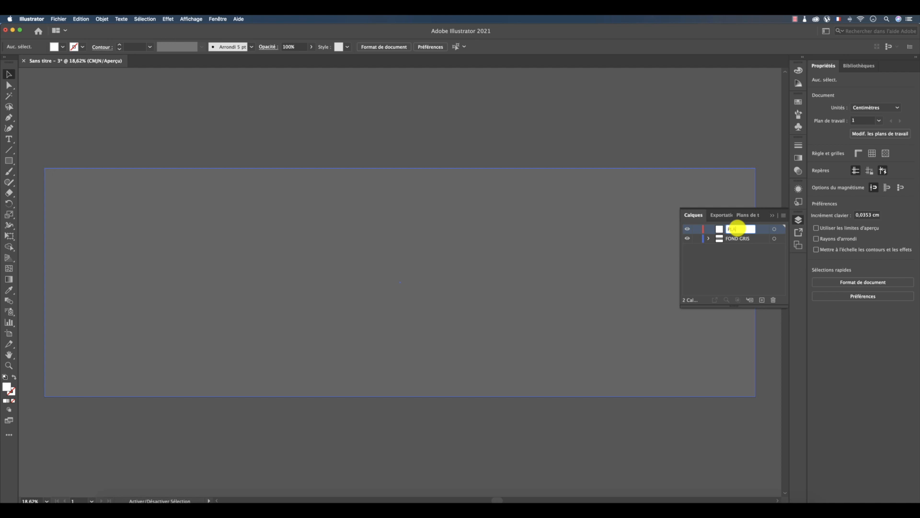
{"action": "type", "text": "LANCH"}
{"action": "type", "text": "ER"}
{"action": "type", "text": " VIERGE"}
{"action": "key", "text": "Return"}
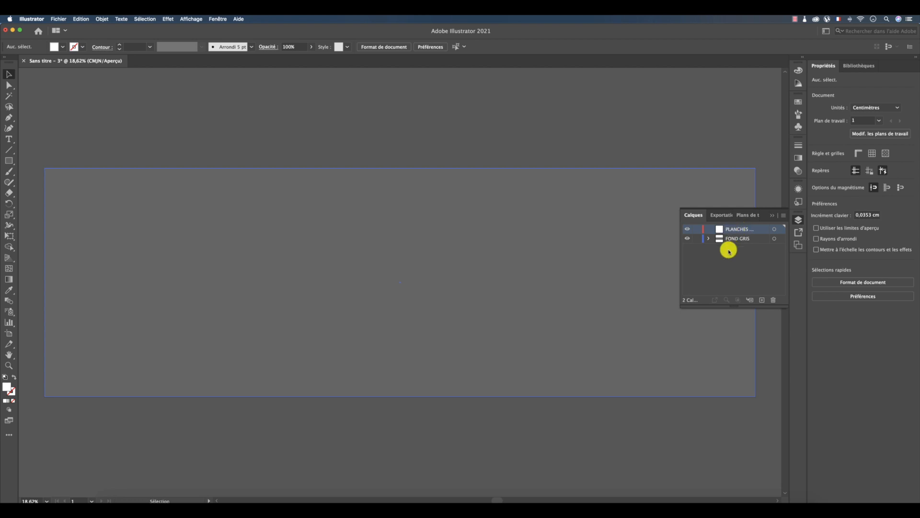
Draw a white rectangle 42 cm wide and 59.4 cm high and place it near the artboard's left edge
{"action": "left_click", "coordinate": [9, 161]}
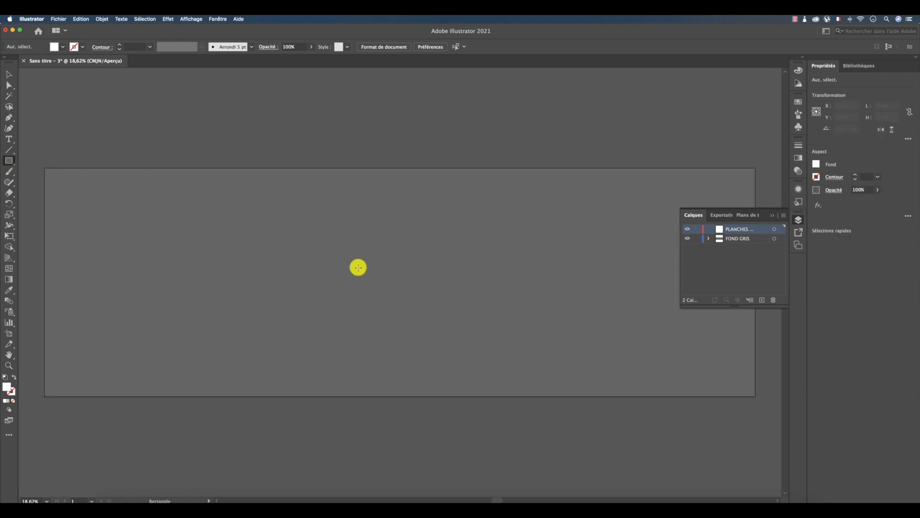
{"action": "left_click", "coordinate": [358, 267]}
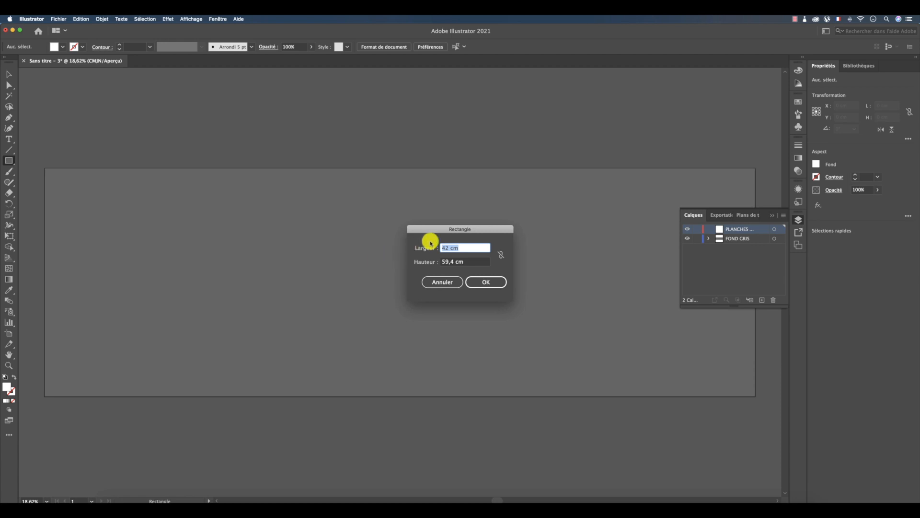
{"action": "left_click_drag", "start_coordinate": [464, 228], "coordinate": [454, 231]}
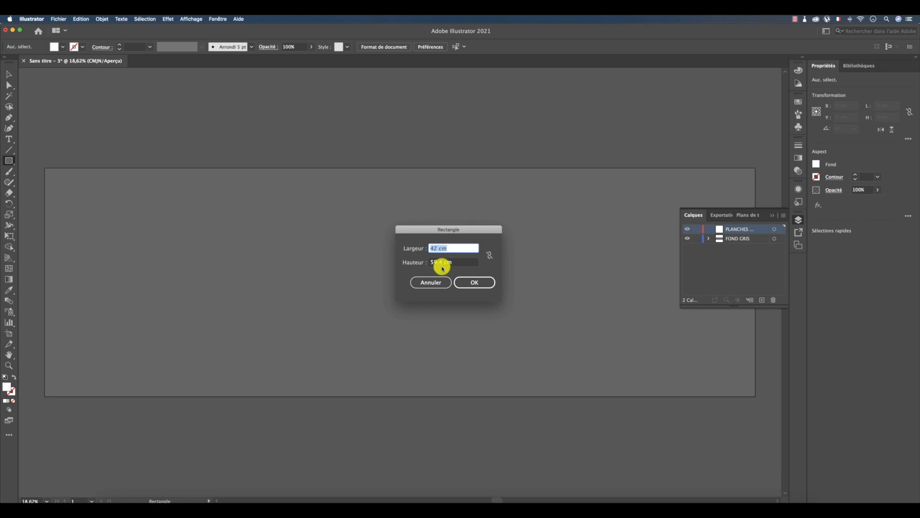
{"action": "left_click", "coordinate": [468, 282]}
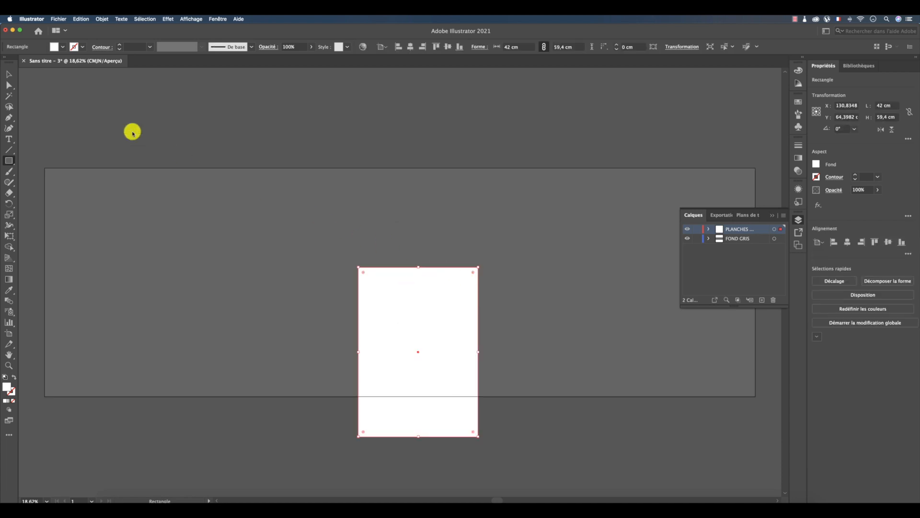
{"action": "left_click", "coordinate": [8, 75]}
{"action": "left_click_drag", "start_coordinate": [419, 367], "coordinate": [131, 293]}
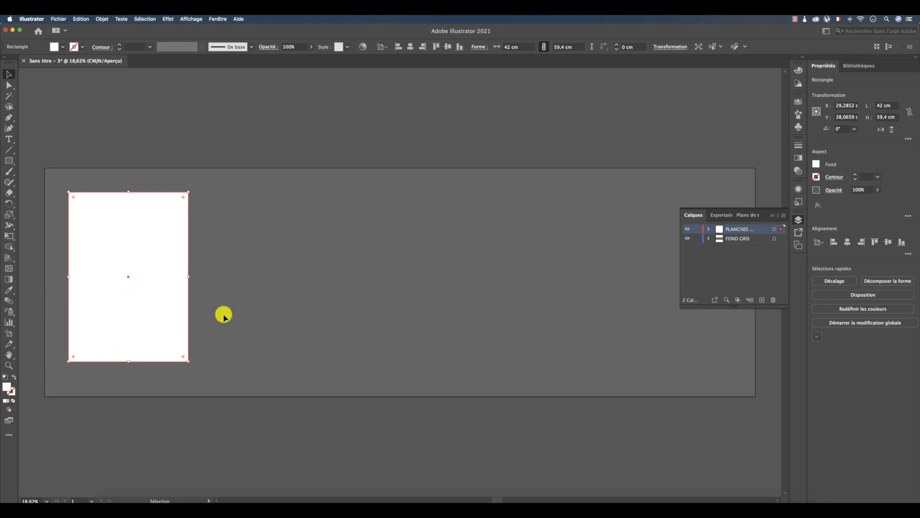
{"action": "left_click", "coordinate": [801, 101]}
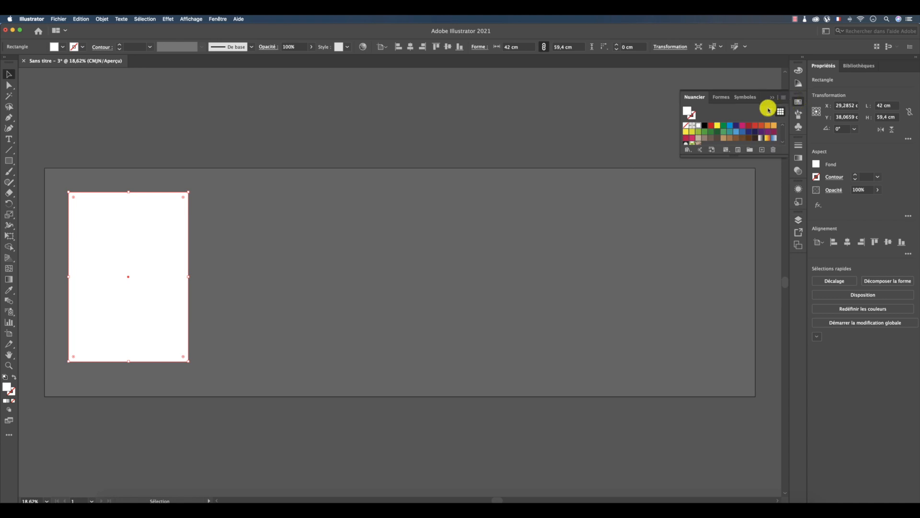
{"action": "scroll", "coordinate": [719, 132], "scroll_direction": "down", "scroll_amount": 3}
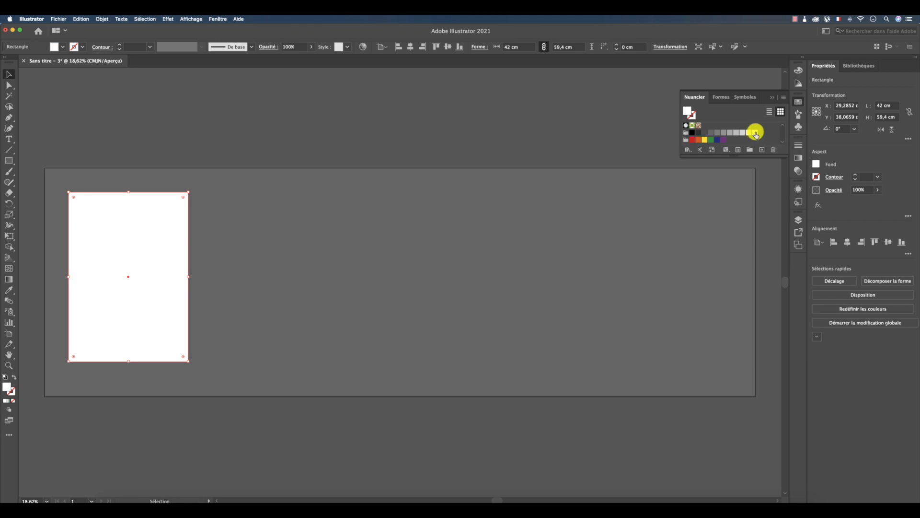
Add a Transform effect to the white rectangle with a horizontal move of 48 cm
{"action": "left_click", "coordinate": [104, 215]}
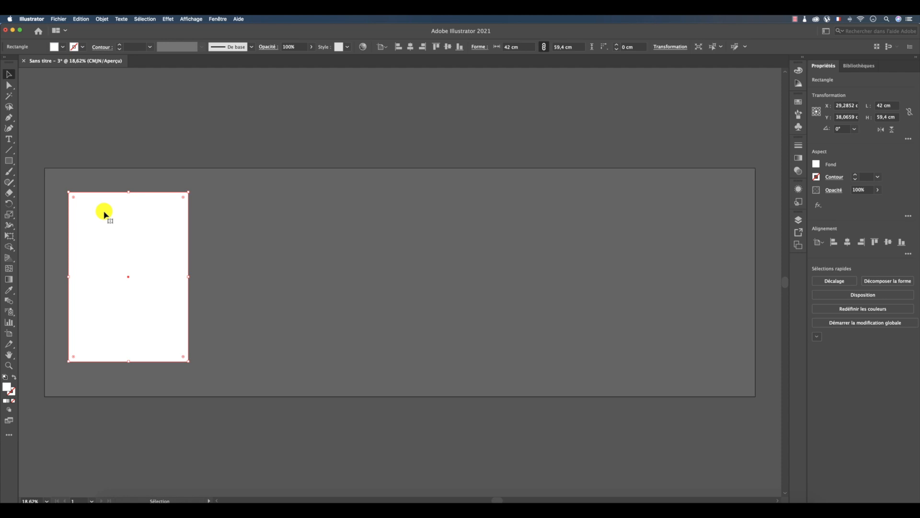
{"action": "left_click", "coordinate": [168, 19]}
{"action": "mouse_move", "coordinate": [218, 77]}
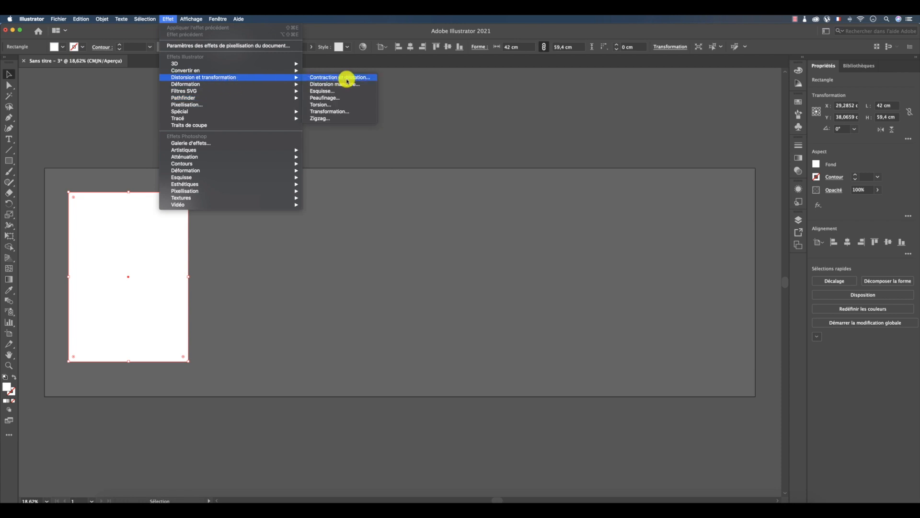
{"action": "left_click", "coordinate": [344, 112]}
{"action": "left_click_drag", "start_coordinate": [399, 133], "coordinate": [399, 119]}
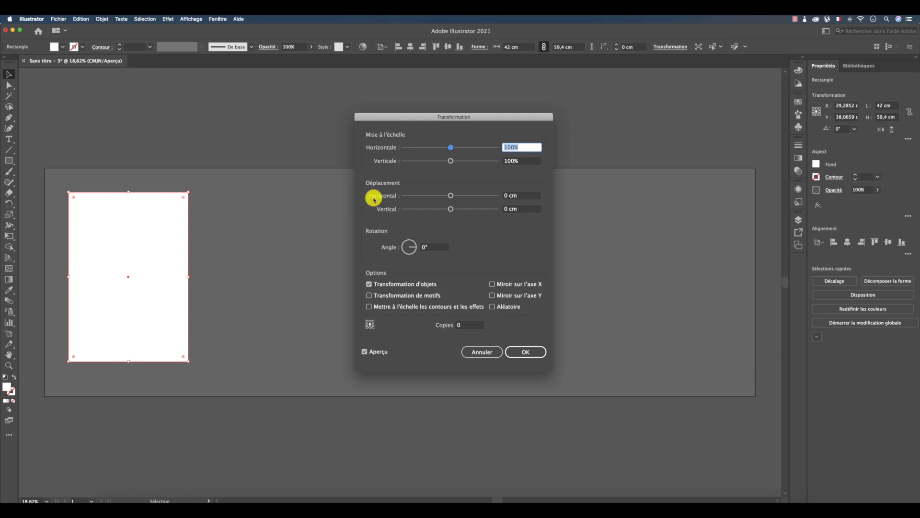
{"action": "left_click", "coordinate": [503, 195]}
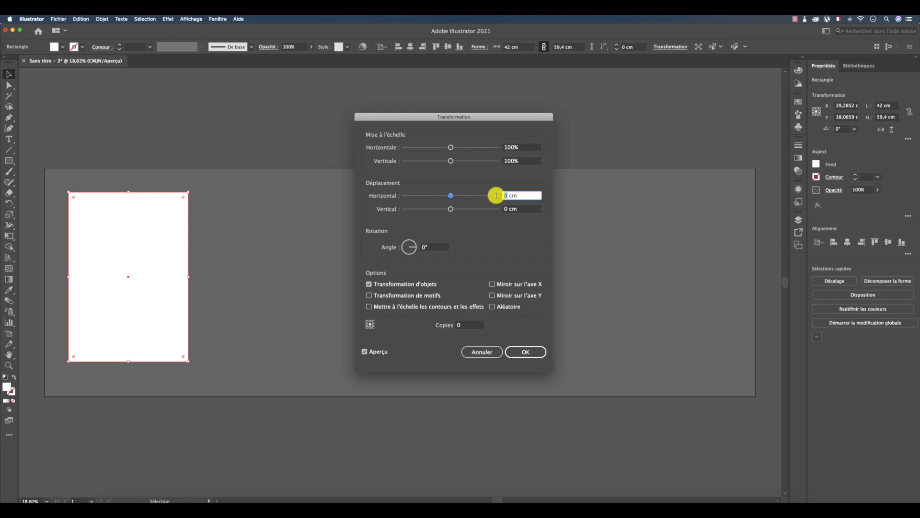
{"action": "type", "text": "48"}
Set the Transform effect to 4 copies and apply it to the rectangle
{"action": "left_click", "coordinate": [461, 325]}
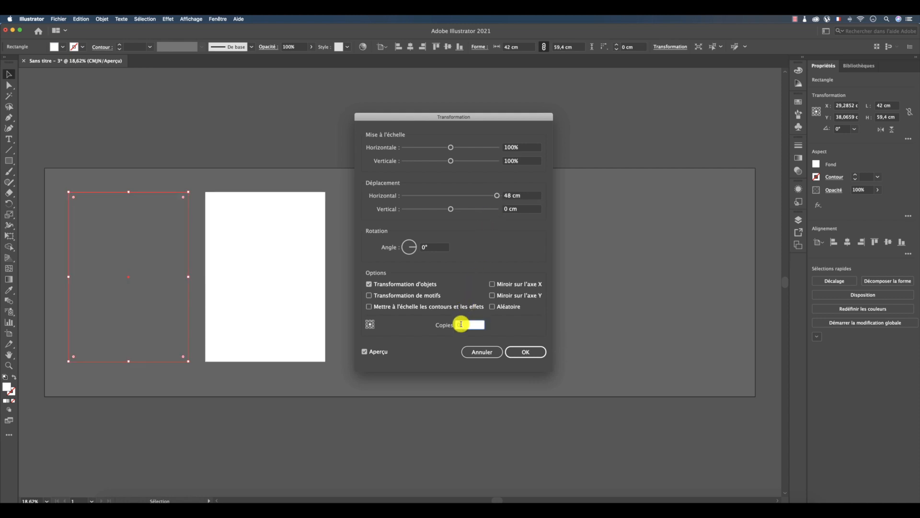
{"action": "type", "text": "4"}
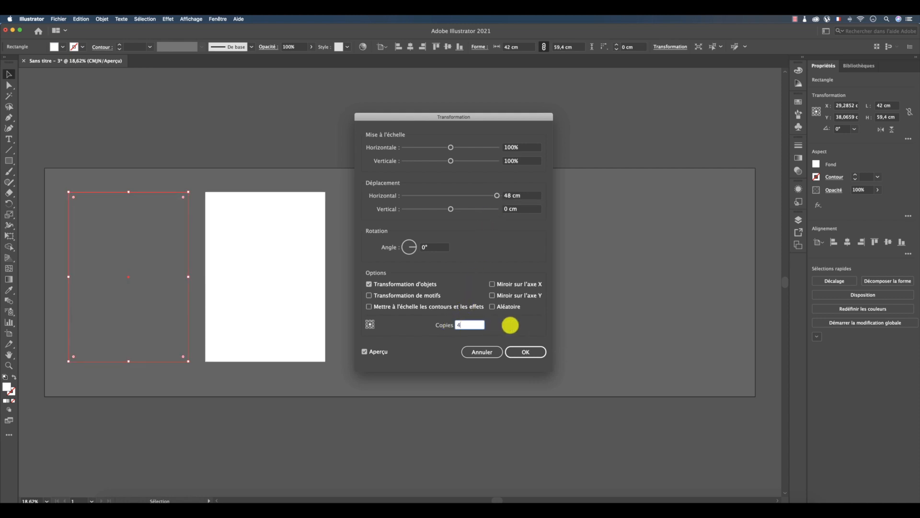
{"action": "left_click", "coordinate": [530, 196]}
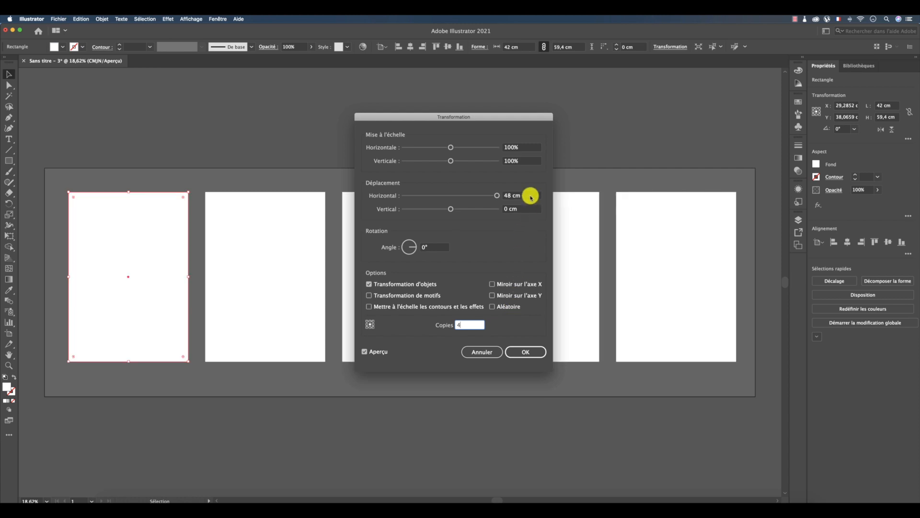
{"action": "left_click_drag", "start_coordinate": [470, 117], "coordinate": [644, 385]}
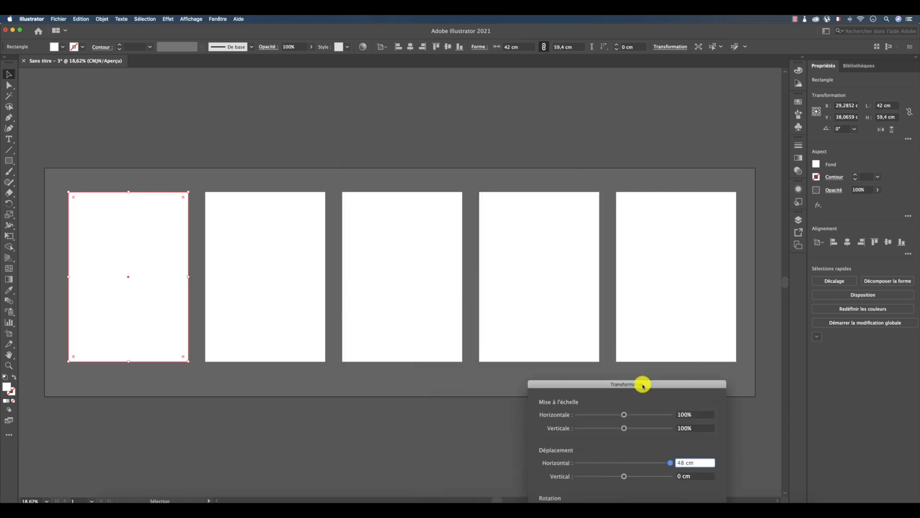
{"action": "left_click_drag", "start_coordinate": [644, 385], "coordinate": [473, 150]}
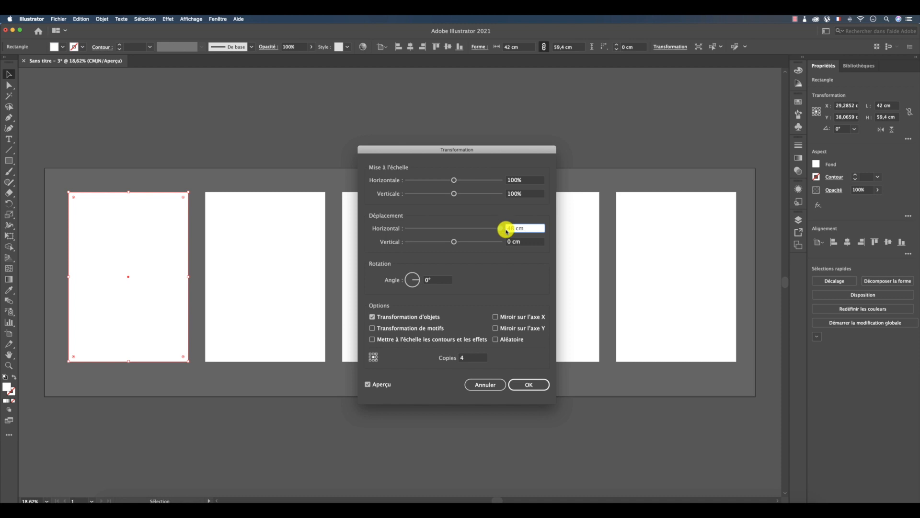
{"action": "left_click", "coordinate": [523, 230]}
{"action": "left_click_drag", "start_coordinate": [501, 149], "coordinate": [623, 284]}
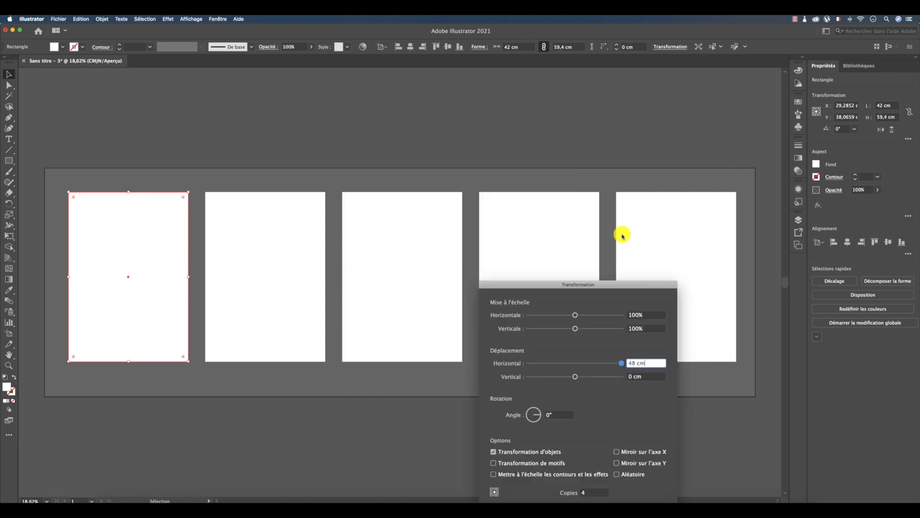
{"action": "left_click_drag", "start_coordinate": [515, 284], "coordinate": [340, 227]}
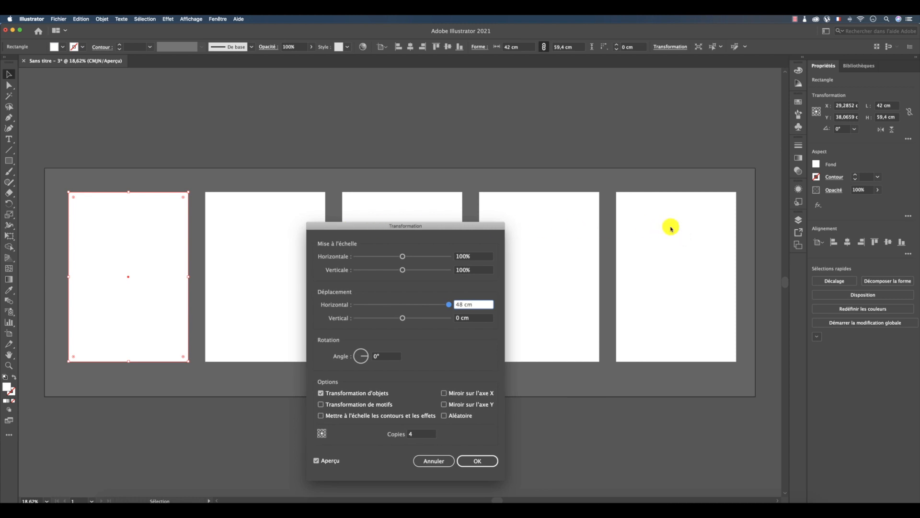
{"action": "left_click_drag", "start_coordinate": [364, 228], "coordinate": [417, 139]}
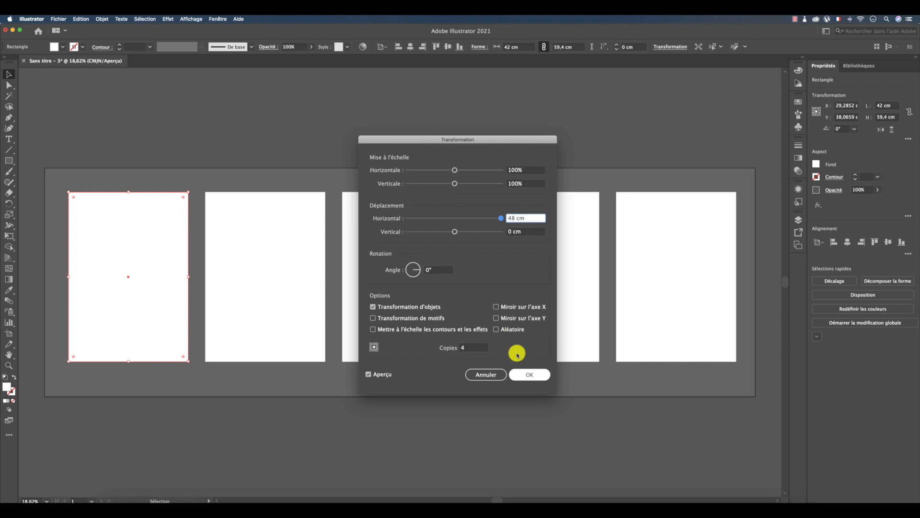
{"action": "left_click", "coordinate": [529, 375]}
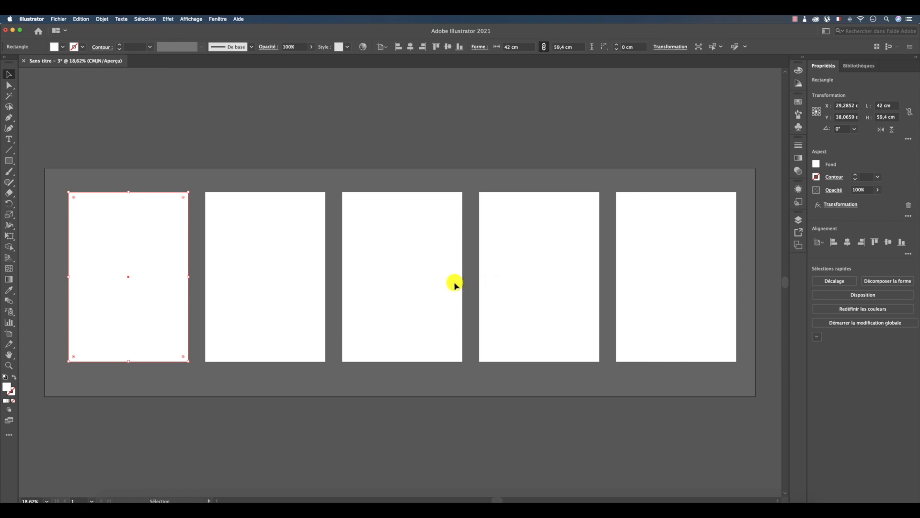
Expand the appearance of the rectangle with its Transform effect, and deselect the result
{"action": "left_click", "coordinate": [102, 19]}
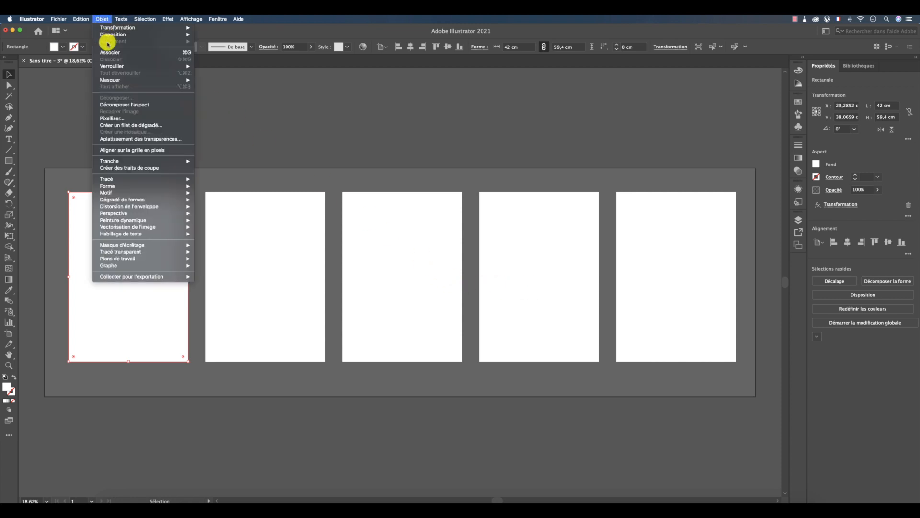
{"action": "left_click", "coordinate": [121, 105]}
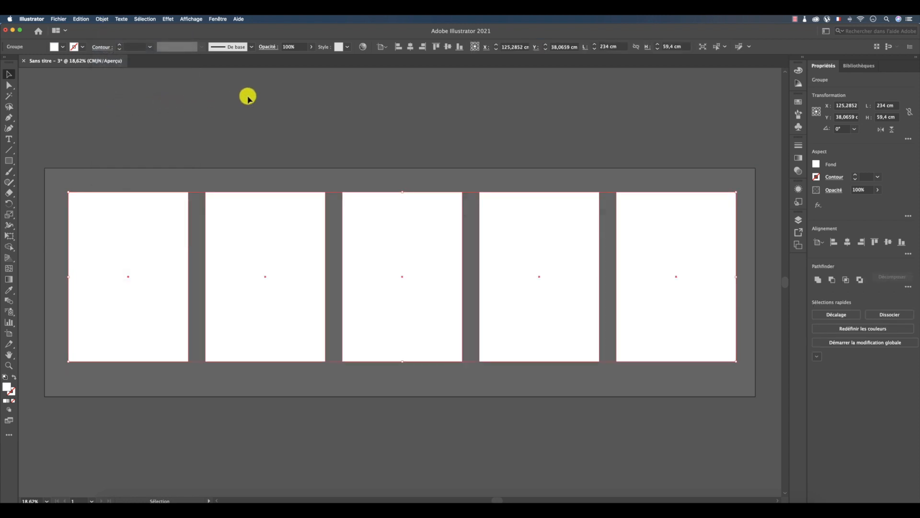
{"action": "left_click", "coordinate": [250, 113]}
Center the group of five boards horizontally and vertically on the artboard, and deselect it
{"action": "left_click", "coordinate": [279, 294]}
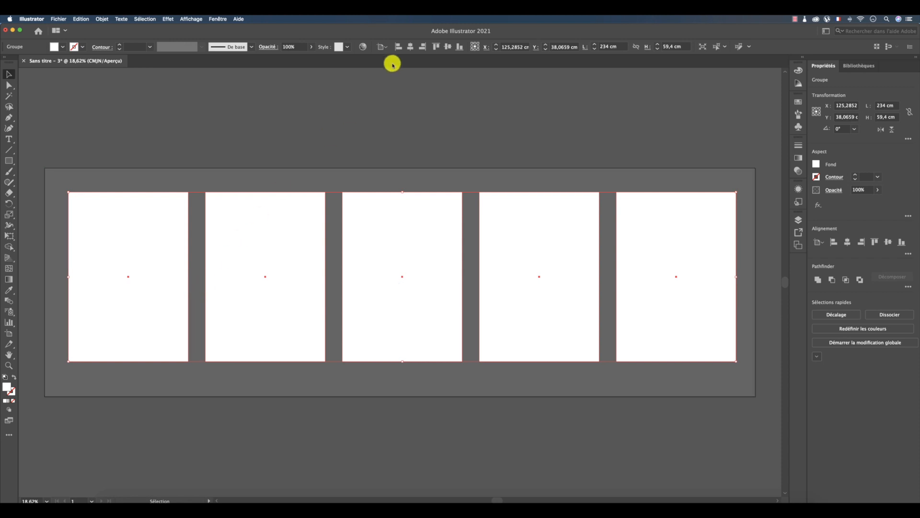
{"action": "left_click", "coordinate": [411, 47]}
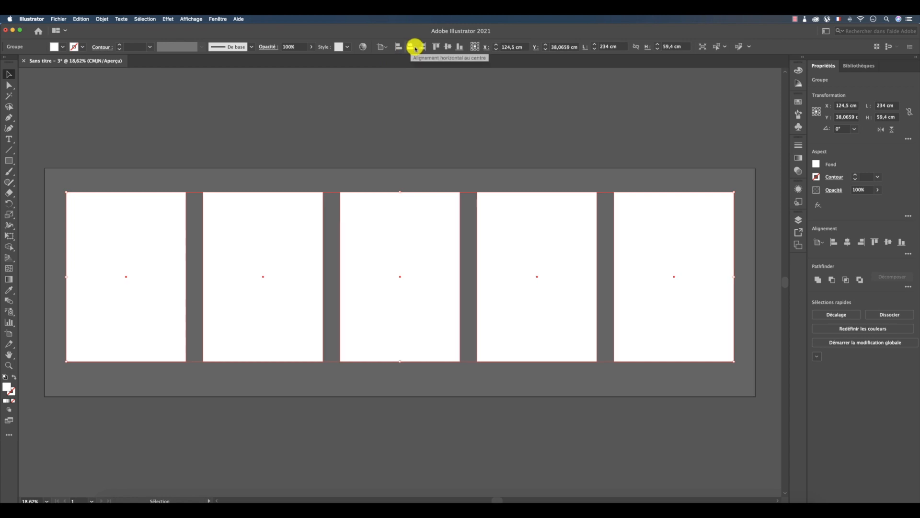
{"action": "left_click", "coordinate": [447, 46]}
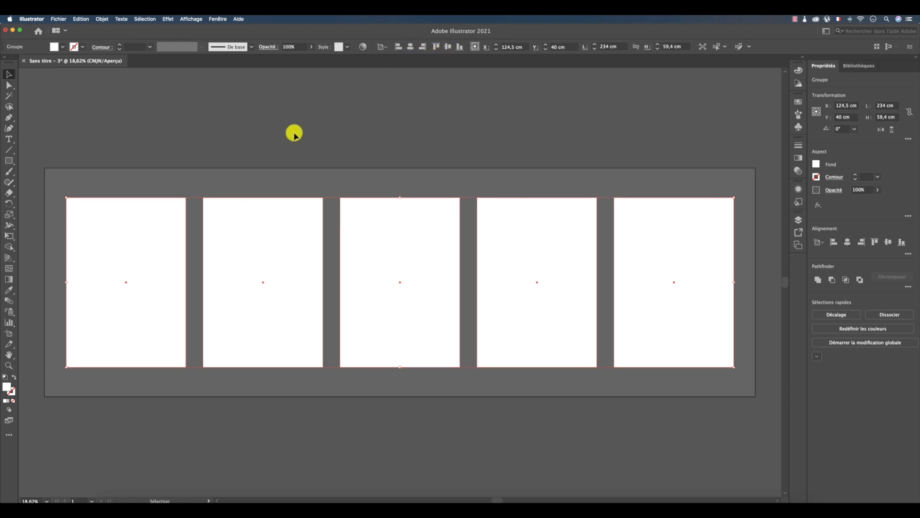
{"action": "left_click", "coordinate": [294, 134]}
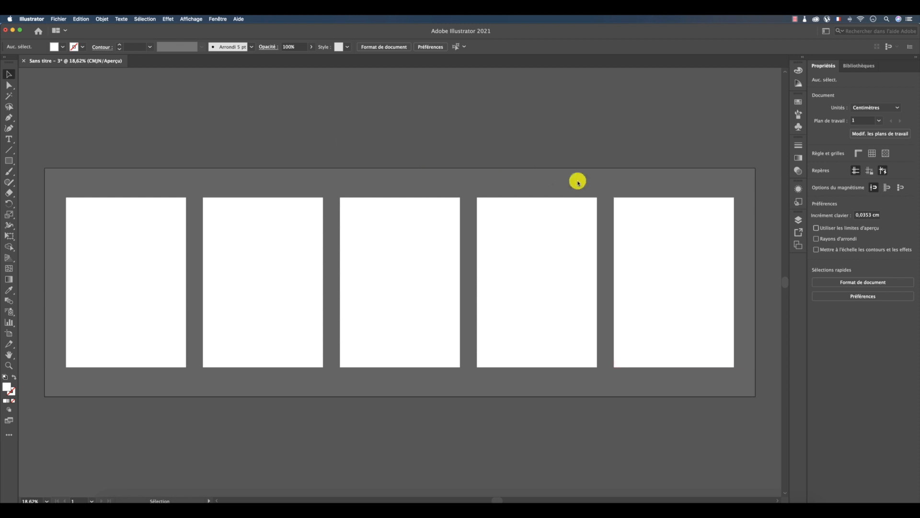
Lock the PLANCHES VIERGE layer and add a new layer above it named Texte
{"action": "left_click", "coordinate": [798, 219]}
{"action": "left_click", "coordinate": [698, 229]}
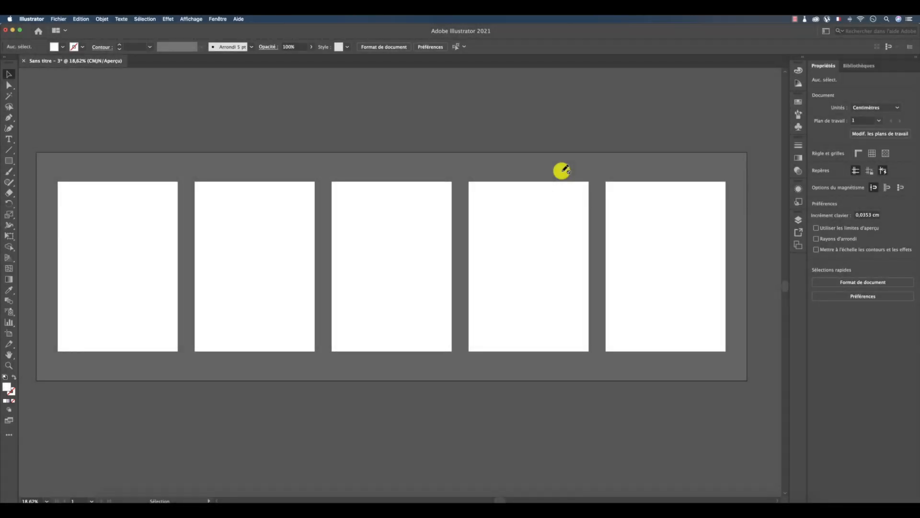
{"action": "left_click", "coordinate": [798, 220]}
{"action": "left_click", "coordinate": [762, 300]}
{"action": "double_click", "coordinate": [734, 229]}
{"action": "type", "text": "T"}
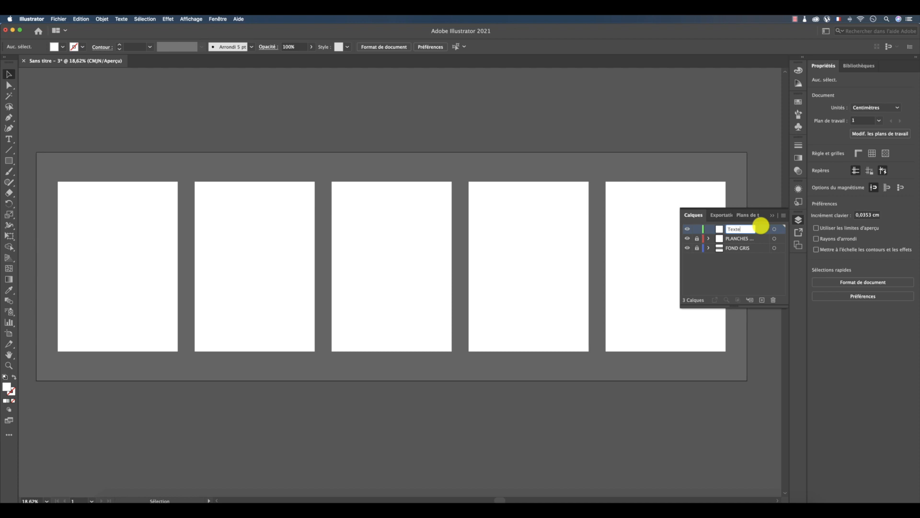
{"action": "type", "text": "exte"}
{"action": "key", "text": "Return"}
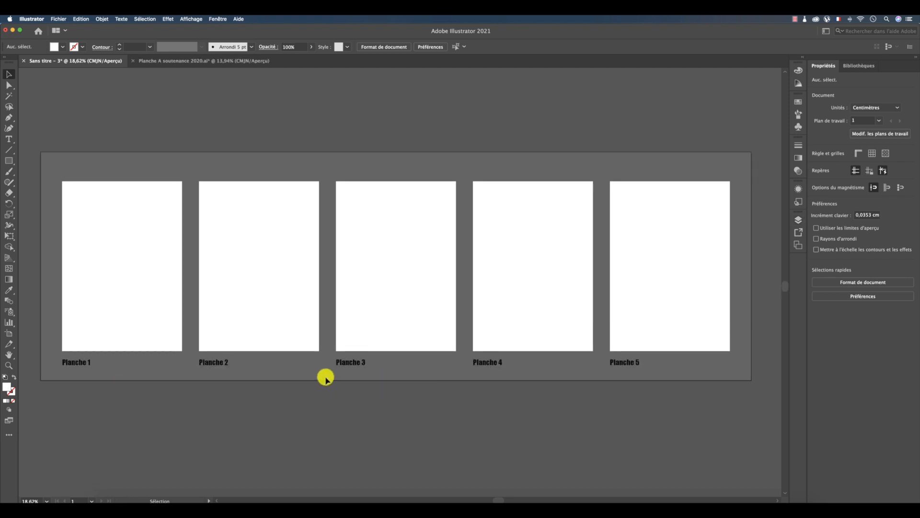
Unlock the PLANCHES VIERGE layer and ungroup the five white boards
{"action": "left_click_drag", "start_coordinate": [83, 368], "coordinate": [72, 368]}
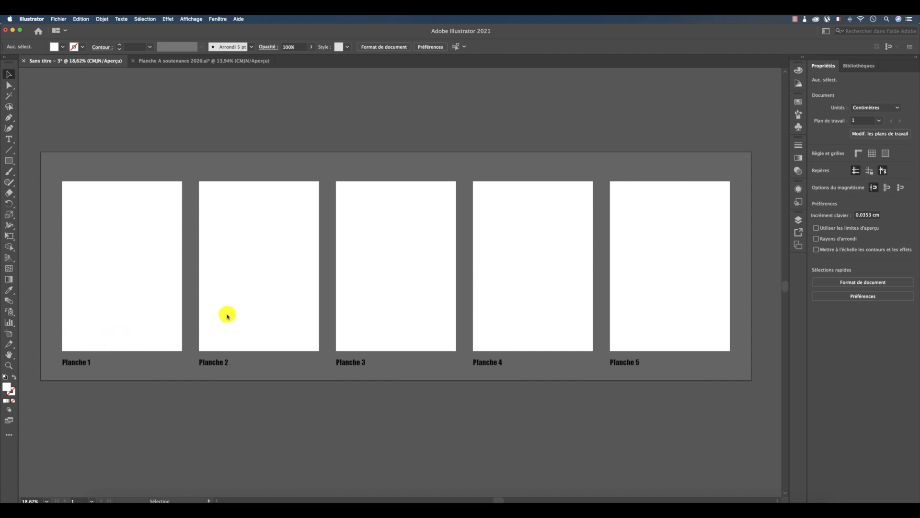
{"action": "left_click", "coordinate": [798, 221]}
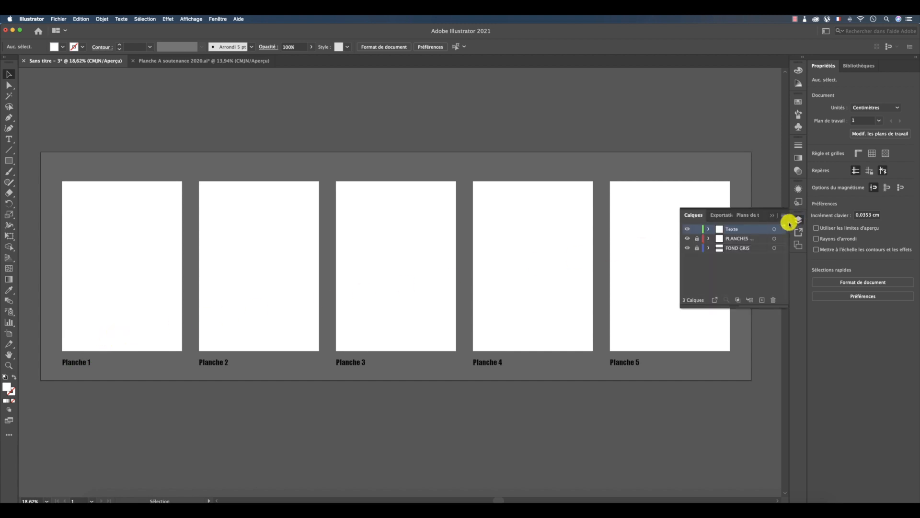
{"action": "left_click", "coordinate": [697, 238]}
{"action": "left_click", "coordinate": [164, 326]}
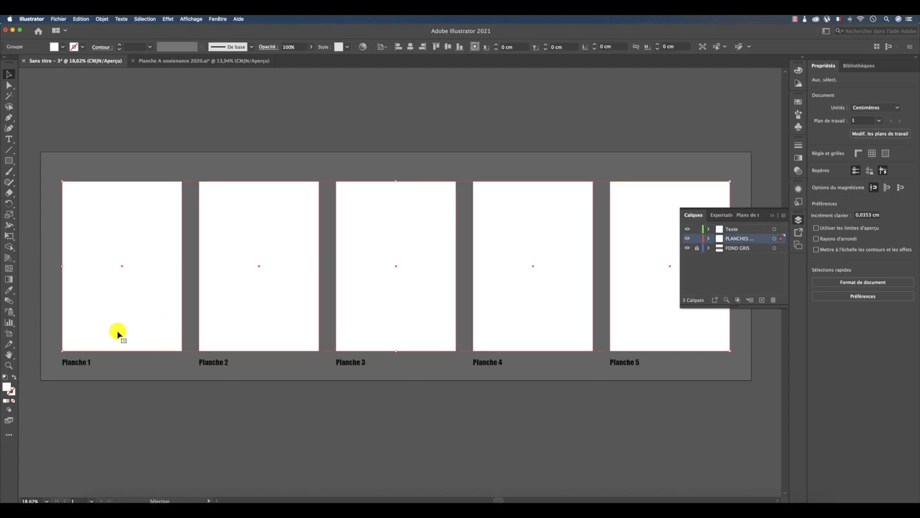
{"action": "right_click", "coordinate": [99, 328]}
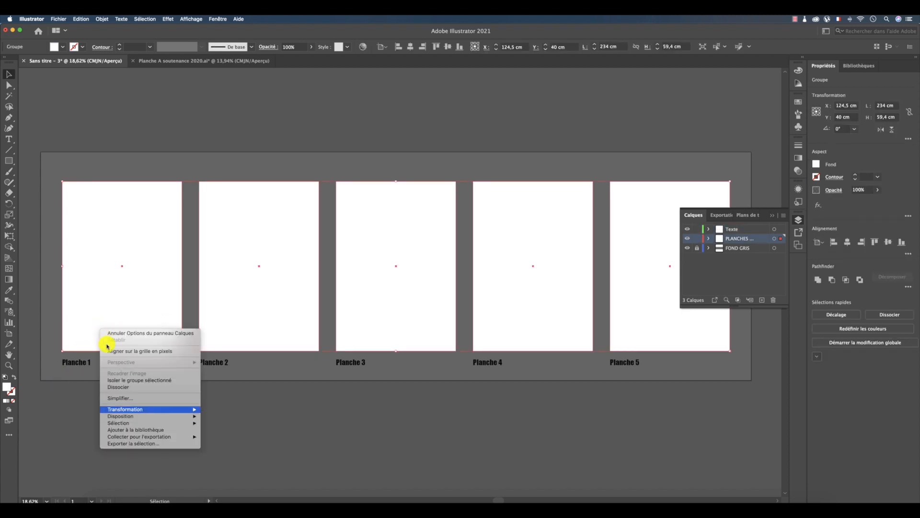
{"action": "left_click", "coordinate": [129, 388]}
Select the first board together with the group of Planche labels, and ungroup the labels
{"action": "left_click", "coordinate": [114, 332]}
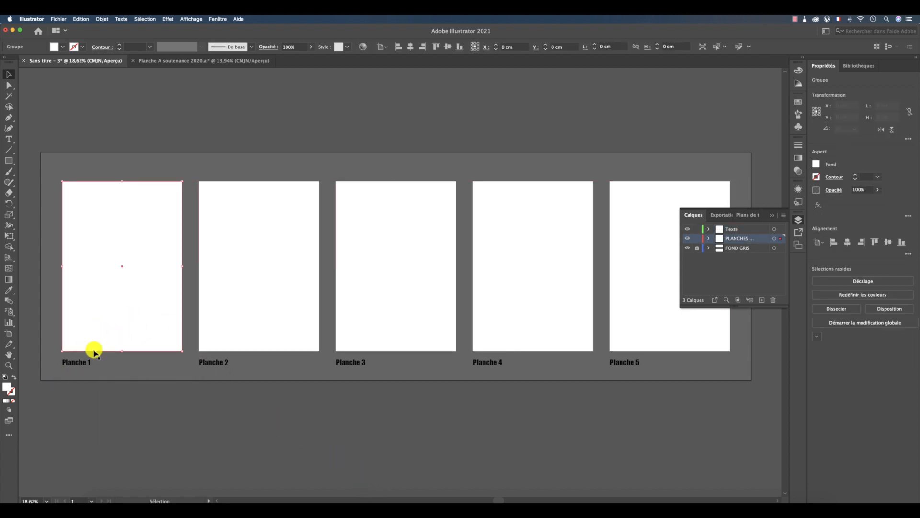
{"action": "left_click", "coordinate": [74, 365], "text": "shift"}
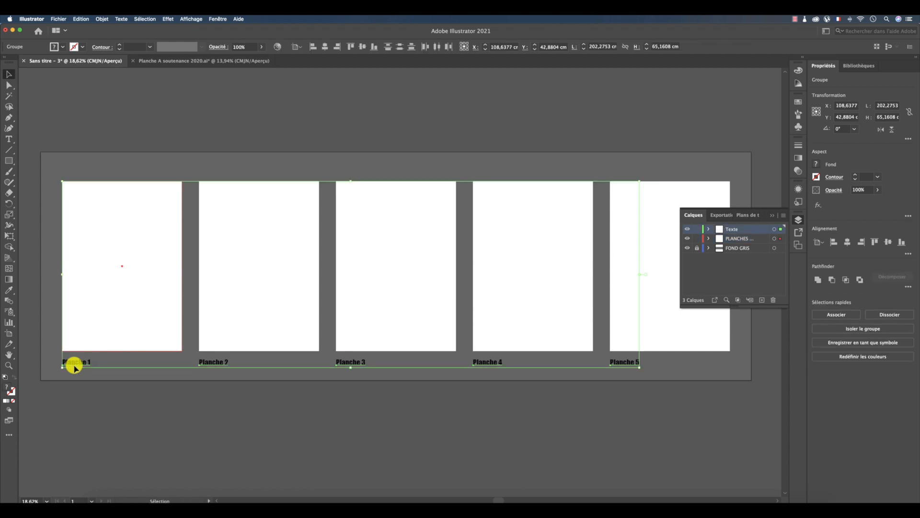
{"action": "right_click", "coordinate": [82, 363]}
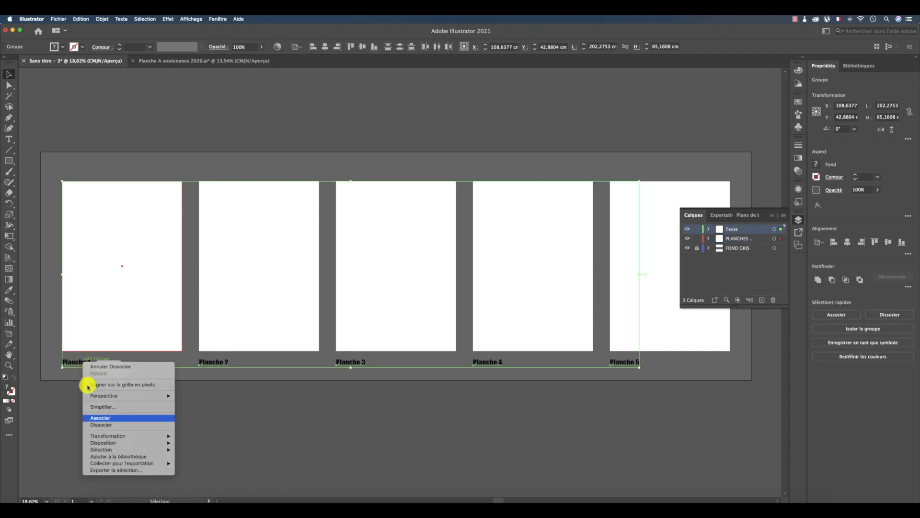
{"action": "left_click", "coordinate": [134, 425]}
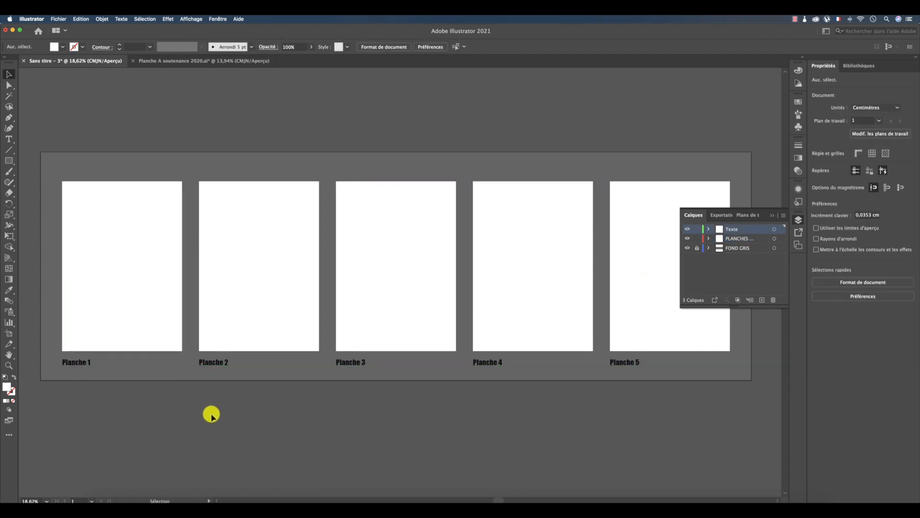
{"action": "left_click", "coordinate": [86, 362]}
{"action": "left_click", "coordinate": [110, 320], "text": "shift"}
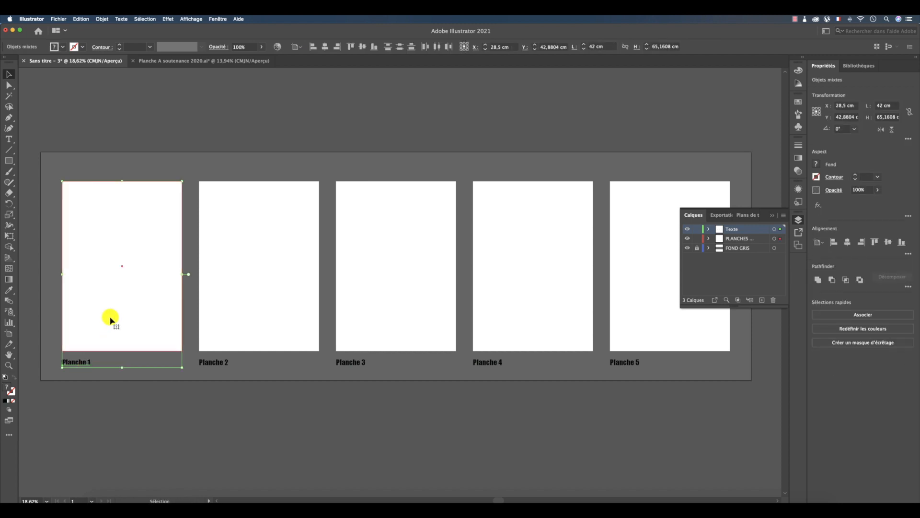
{"action": "left_click", "coordinate": [67, 468]}
Center the Planche 1 label horizontally under the first board, using the board as the key object
{"action": "left_click", "coordinate": [90, 301]}
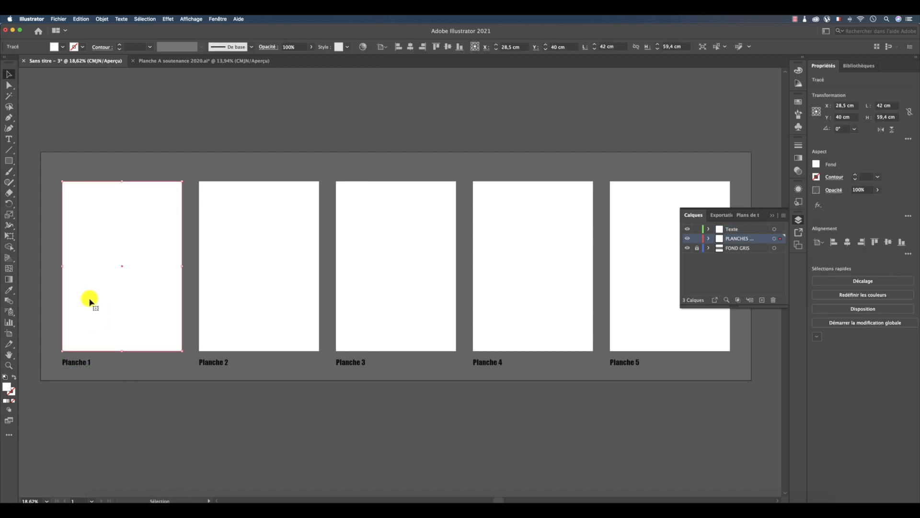
{"action": "left_click", "coordinate": [71, 365], "text": "shift"}
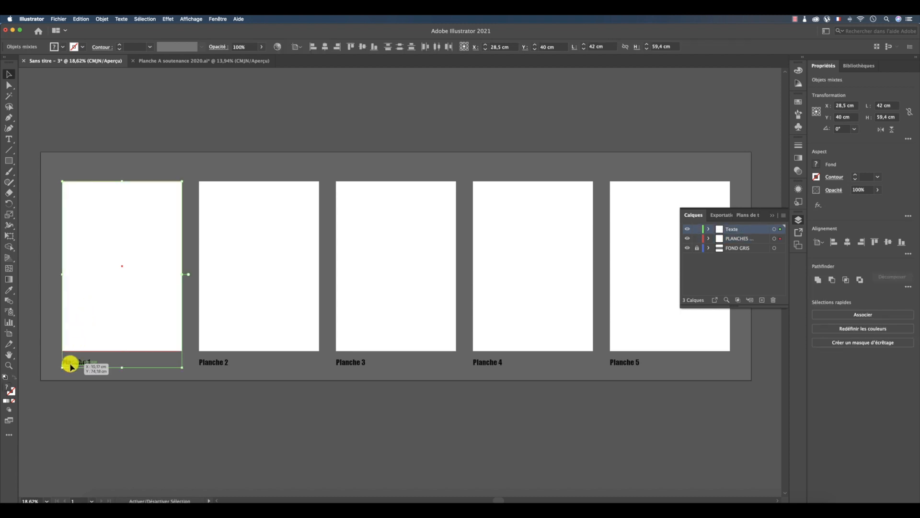
{"action": "left_click", "coordinate": [115, 286]}
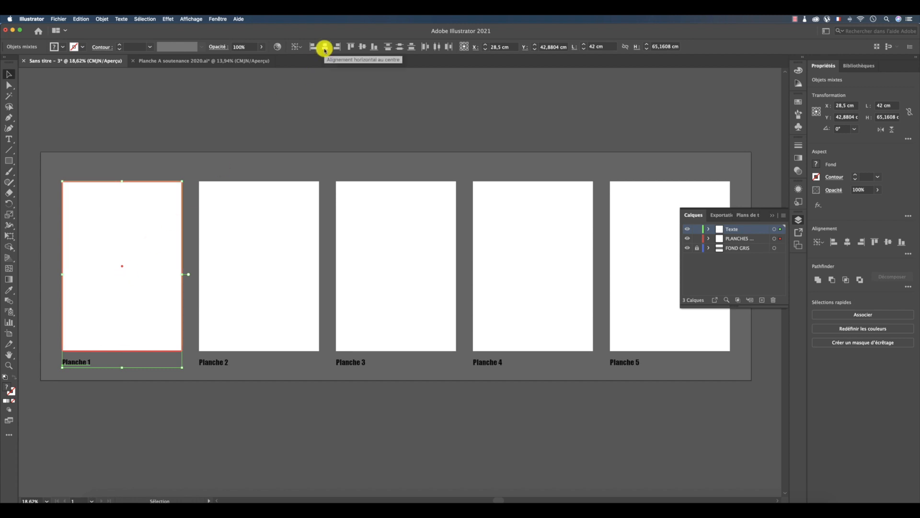
{"action": "left_click", "coordinate": [297, 46]}
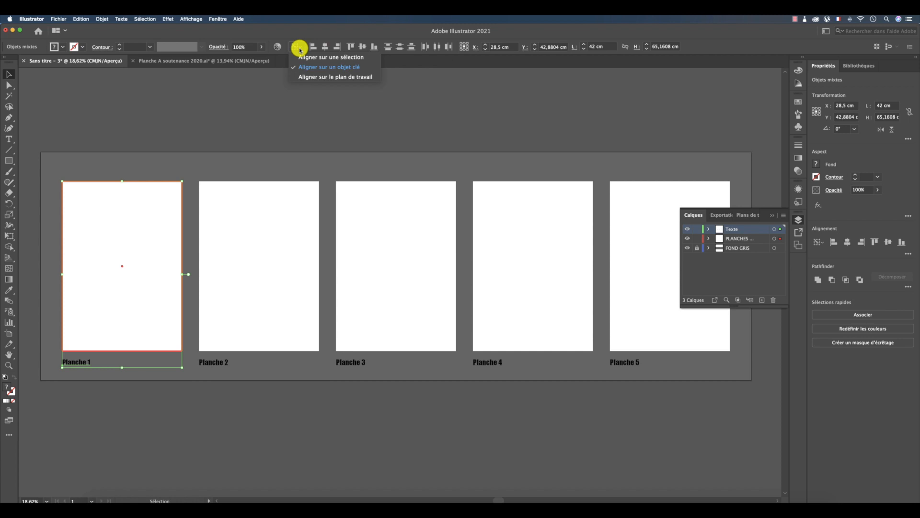
{"action": "left_click", "coordinate": [325, 49]}
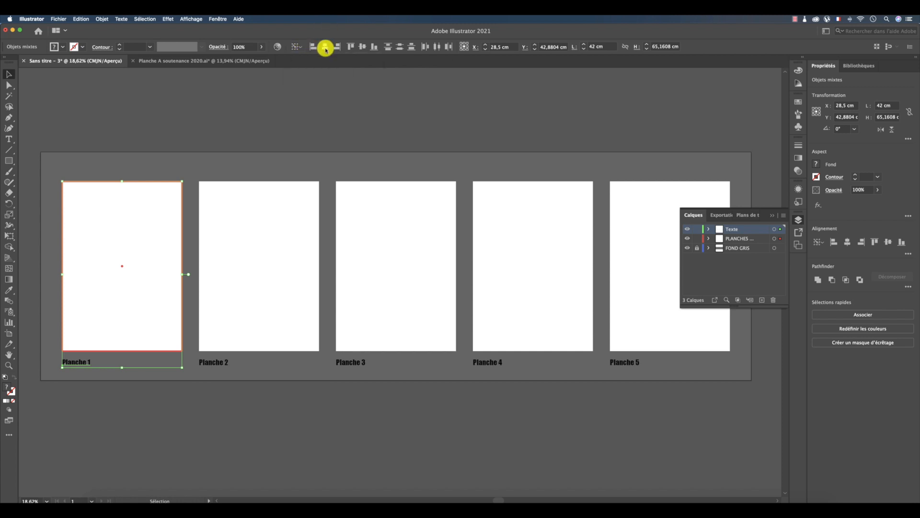
{"action": "left_click", "coordinate": [325, 48]}
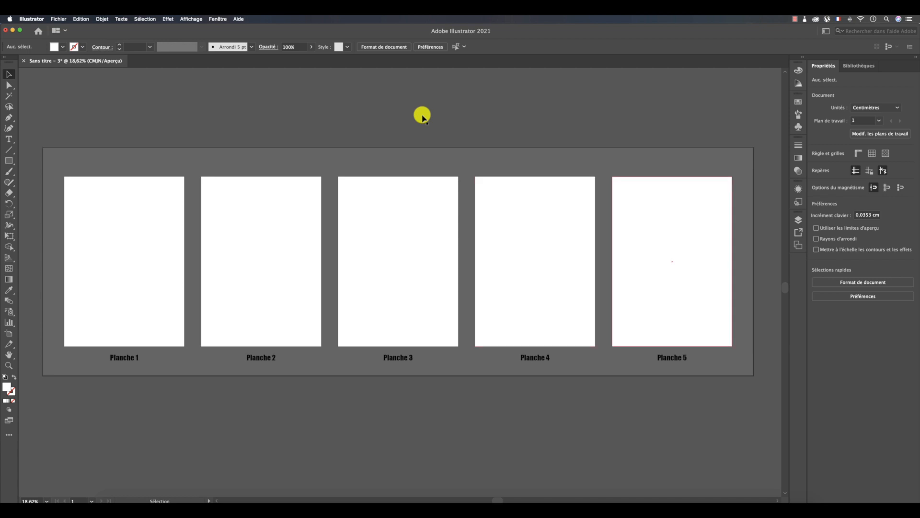
Lock the PLANCHES VIERGE and Texte layers and add a new layer above them named NOM & Inti..
{"action": "left_click", "coordinate": [800, 220]}
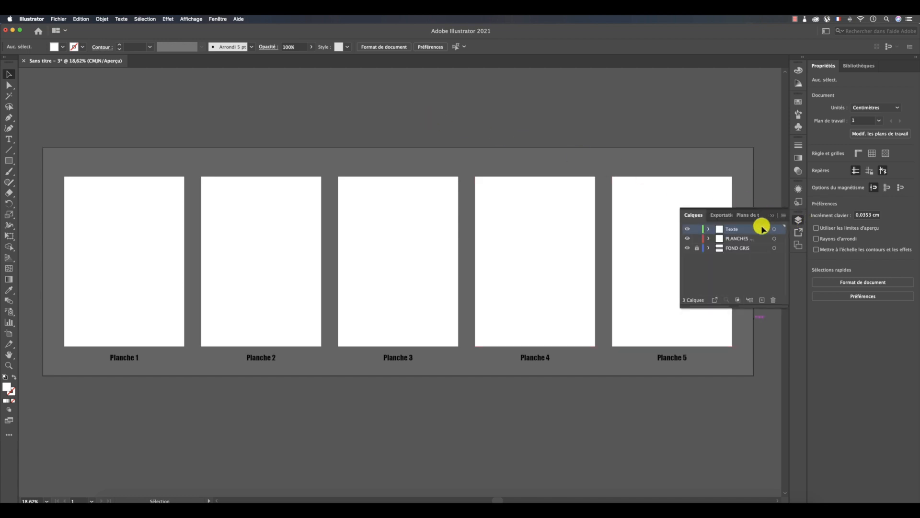
{"action": "left_click", "coordinate": [697, 239]}
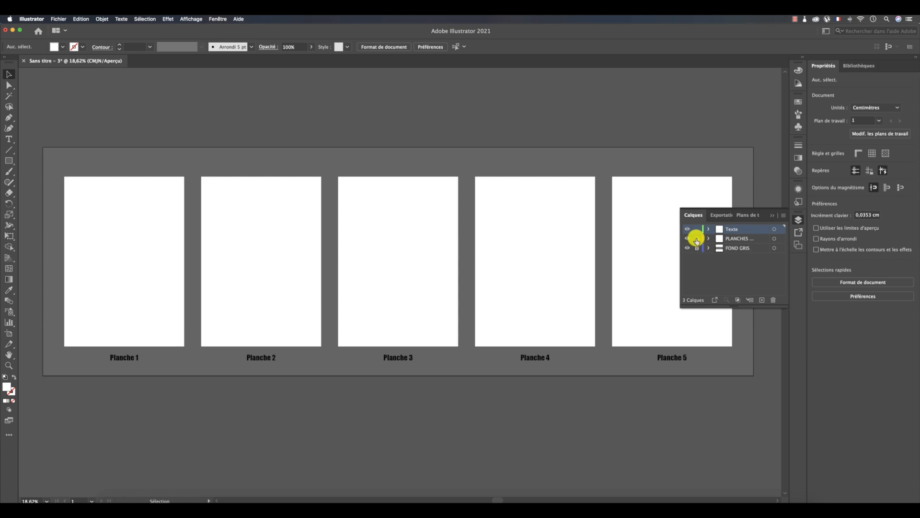
{"action": "left_click", "coordinate": [760, 301]}
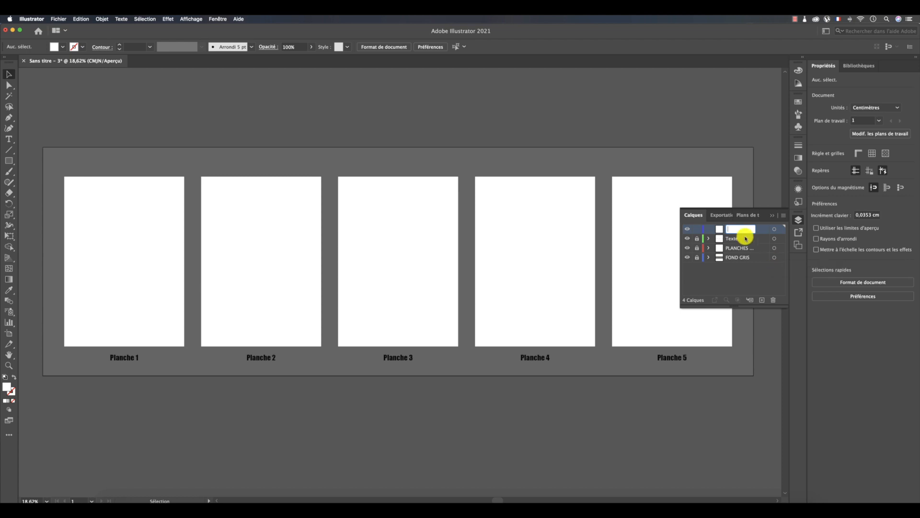
{"action": "type", "text": "NOM & INTI..."}
{"action": "key", "text": "Return"}
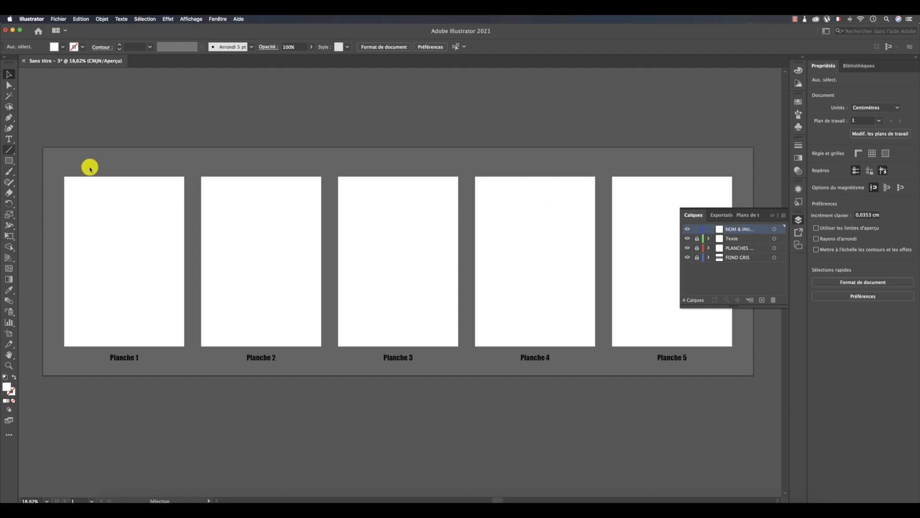
Create a white rectangle 150 cm wide and 5 cm high above the boards
{"action": "left_click", "coordinate": [8, 161]}
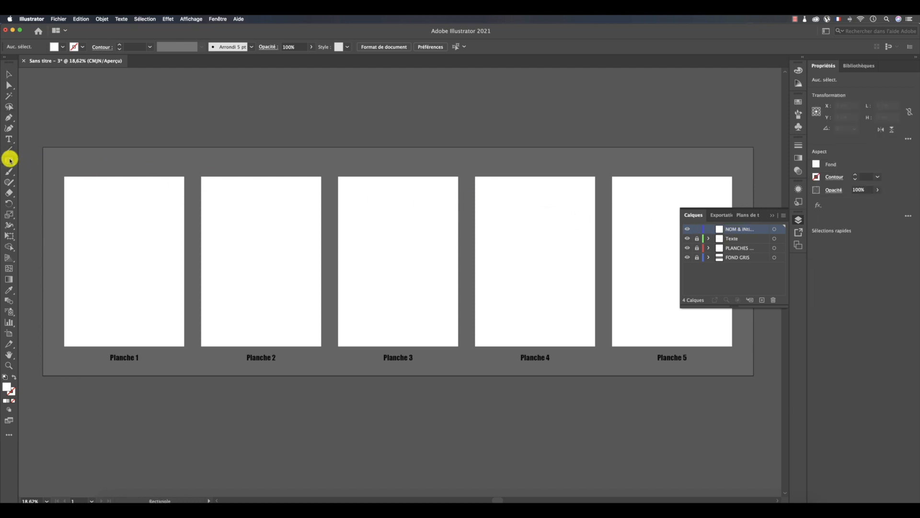
{"action": "left_click", "coordinate": [369, 160]}
{"action": "left_click", "coordinate": [435, 248]}
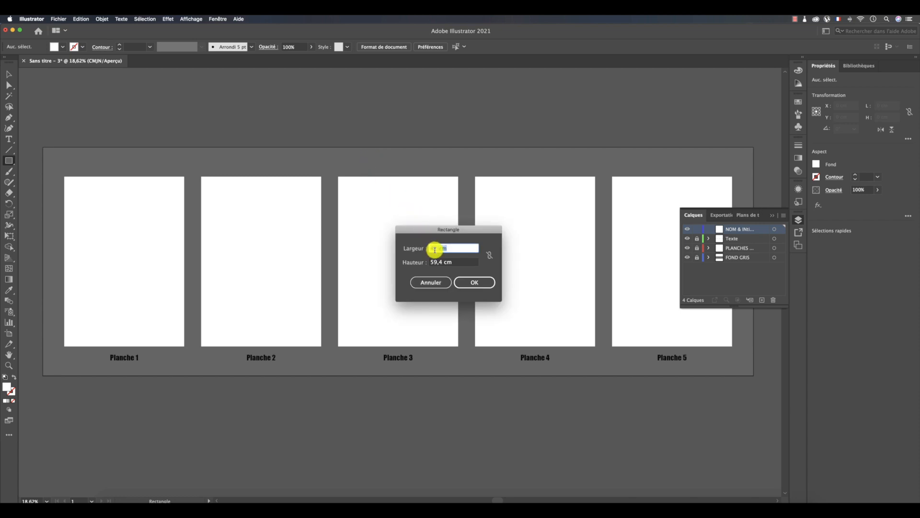
{"action": "left_click_drag", "start_coordinate": [437, 247], "coordinate": [424, 249]}
{"action": "type", "text": "150"}
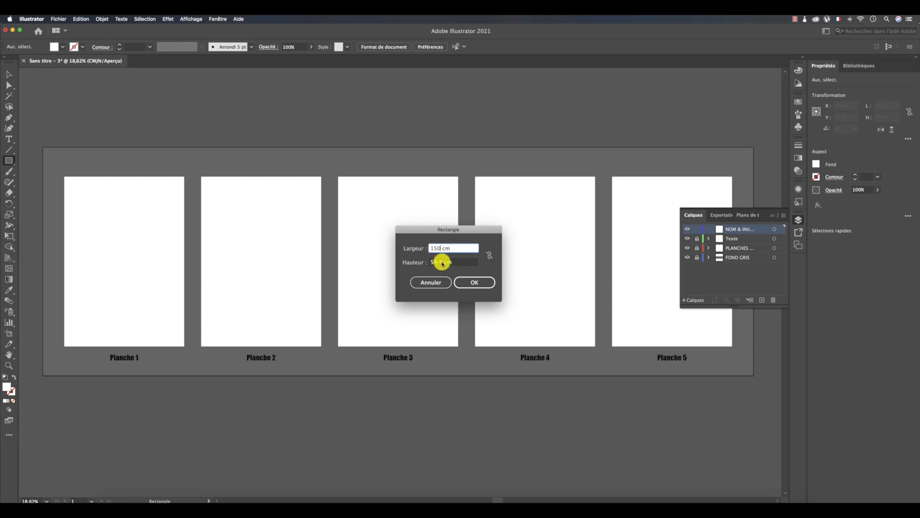
{"action": "left_click_drag", "start_coordinate": [442, 263], "coordinate": [412, 262]}
{"action": "type", "text": "5"}
{"action": "key", "text": "Return"}
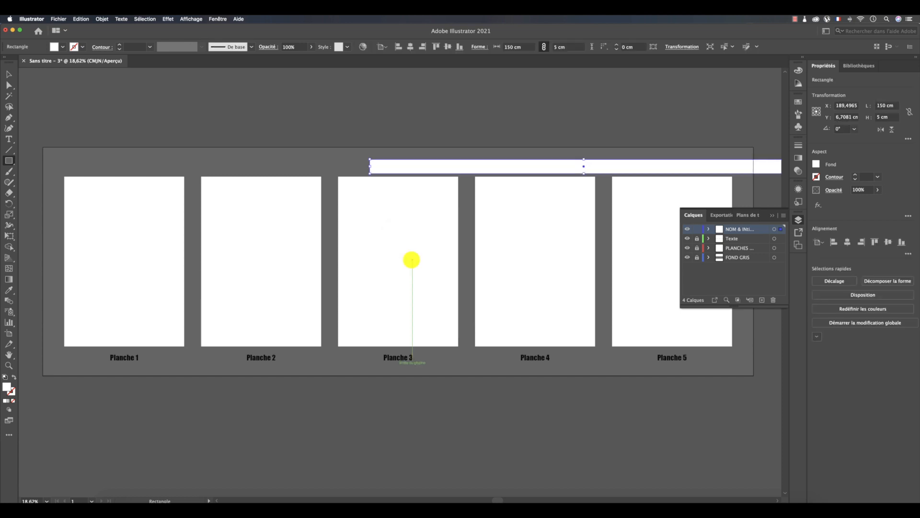
Center the 150 cm banner horizontally on the artboard, nudge it up into the gap above the boards, and deselect it
{"action": "left_click", "coordinate": [389, 48]}
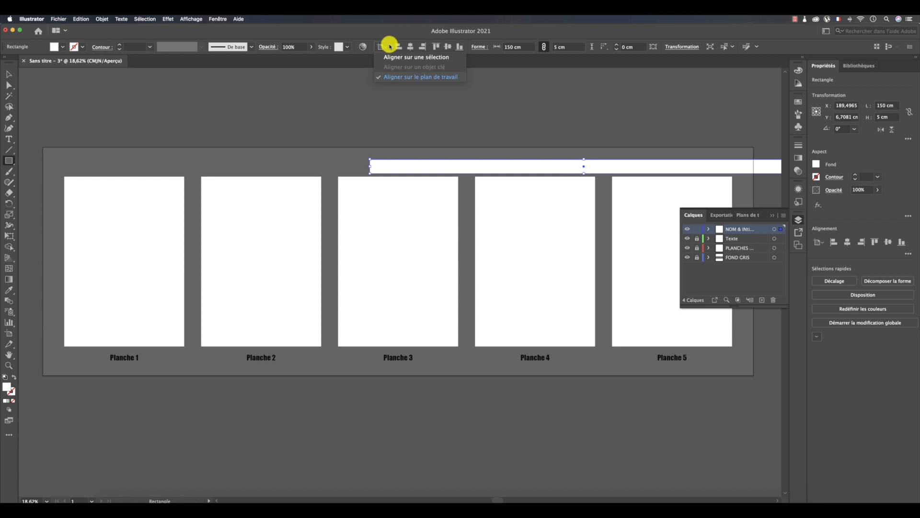
{"action": "left_click", "coordinate": [390, 31]}
{"action": "left_click", "coordinate": [410, 47]}
{"action": "key", "text": "v"}
{"action": "key", "text": "Up"}
{"action": "key", "text": "Up"}
{"action": "key", "text": "Up"}
{"action": "key", "text": "Up"}
{"action": "key", "text": "Up"}
{"action": "key", "text": "Up"}
{"action": "key", "text": "Up"}
{"action": "key", "text": "Up"}
{"action": "key", "text": "Up"}
{"action": "key", "text": "Up"}
{"action": "key", "text": "Up"}
{"action": "key", "text": "Up"}
{"action": "key", "text": "Up"}
{"action": "key", "text": "Up"}
{"action": "key", "text": "Up"}
{"action": "key", "text": "Up"}
{"action": "key", "text": "Up"}
{"action": "key", "text": "Up"}
{"action": "key", "text": "Up"}
{"action": "key", "text": "Up"}
{"action": "key", "text": "Up"}
{"action": "key", "text": "Down"}
{"action": "key", "text": "Down"}
{"action": "key", "text": "Down"}
{"action": "key", "text": "Down"}
{"action": "left_click", "coordinate": [330, 124]}
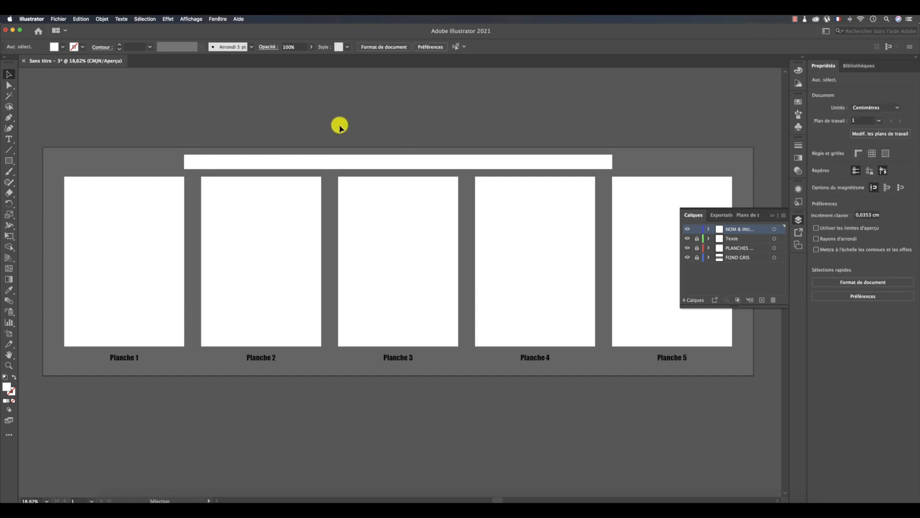
Create a second rectangle of 40 × 5 cm above the artboard and fill it with yellow
{"action": "left_click", "coordinate": [8, 161]}
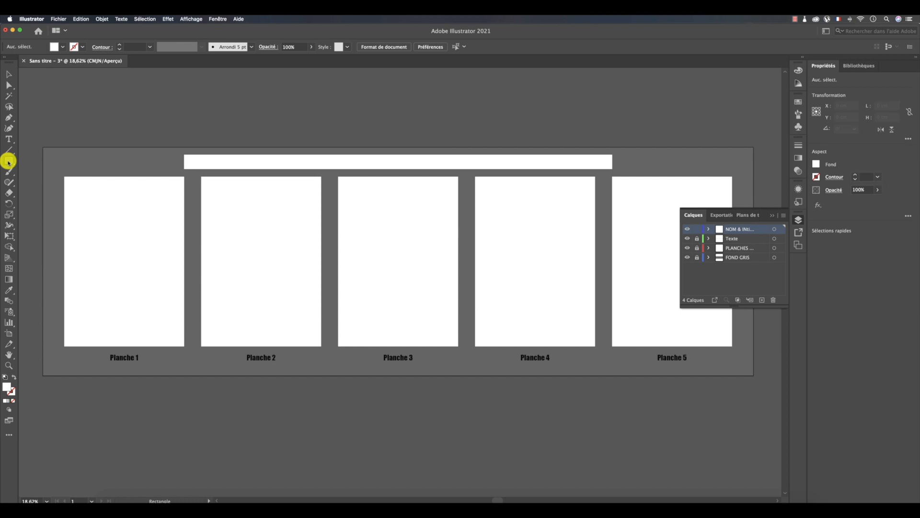
{"action": "left_click", "coordinate": [263, 126]}
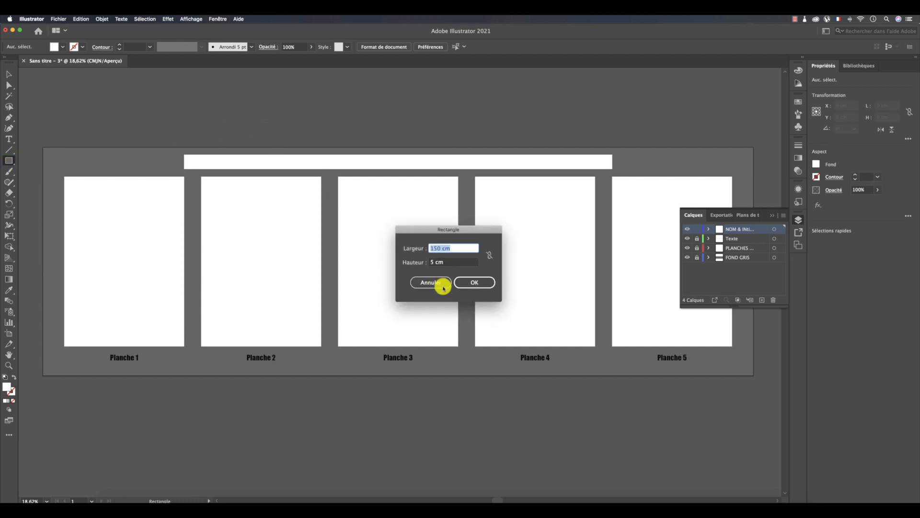
{"action": "double_click", "coordinate": [436, 248]}
{"action": "type", "text": "40"}
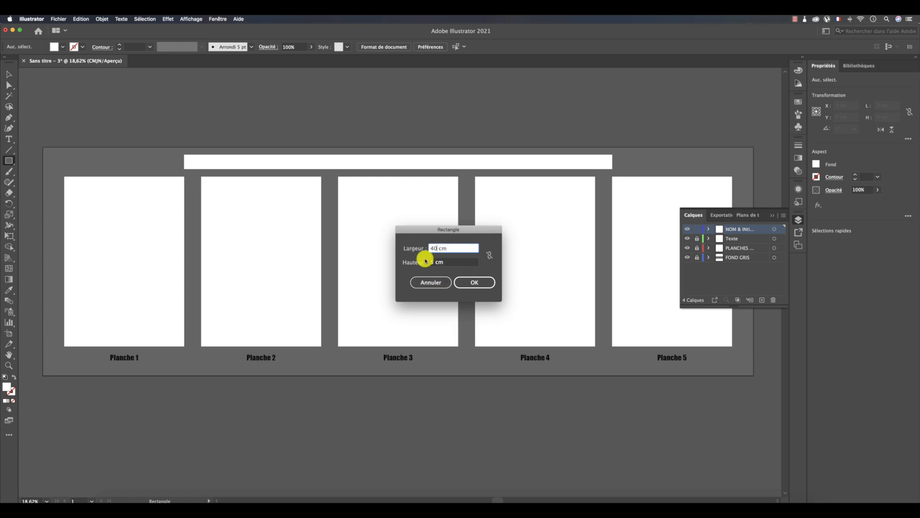
{"action": "left_click", "coordinate": [474, 284]}
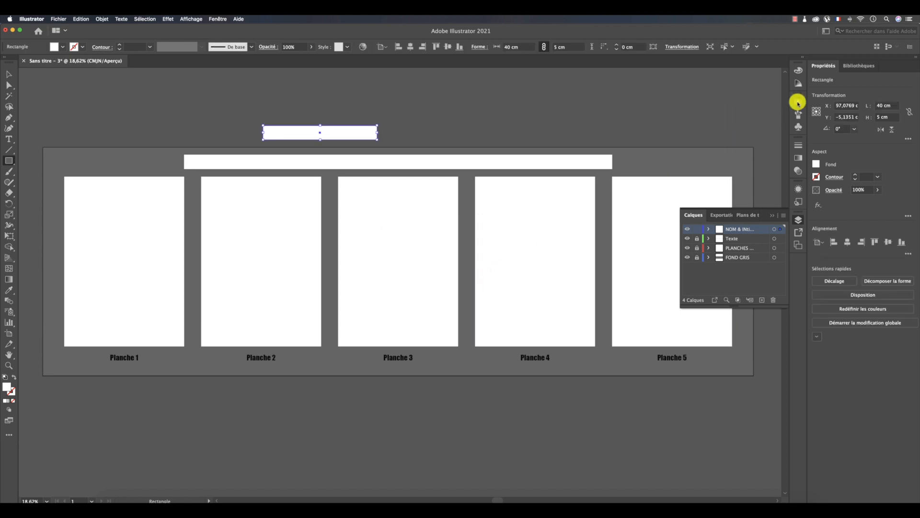
{"action": "left_click", "coordinate": [798, 103]}
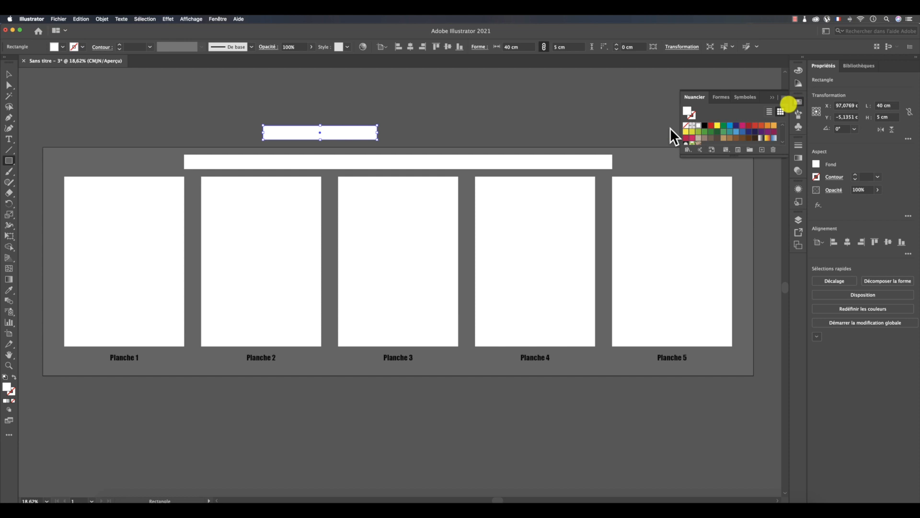
{"action": "left_click", "coordinate": [687, 131]}
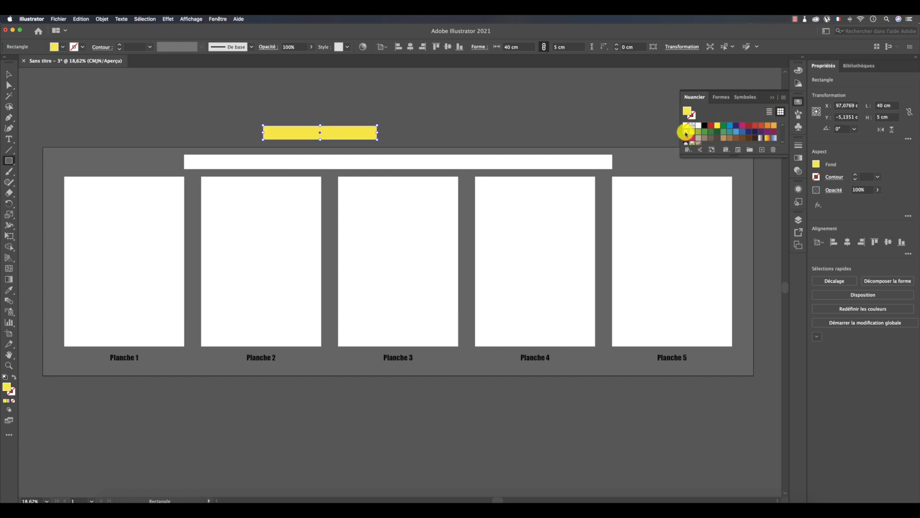
{"action": "left_click", "coordinate": [772, 97]}
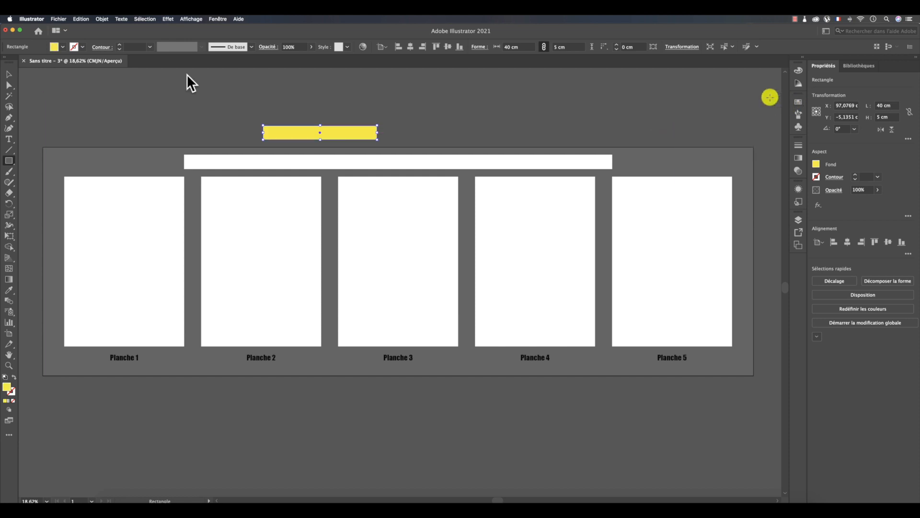
Move the yellow rectangle against the artboard's right edge and align it vertically with the white banner as key object
{"action": "left_click", "coordinate": [9, 74]}
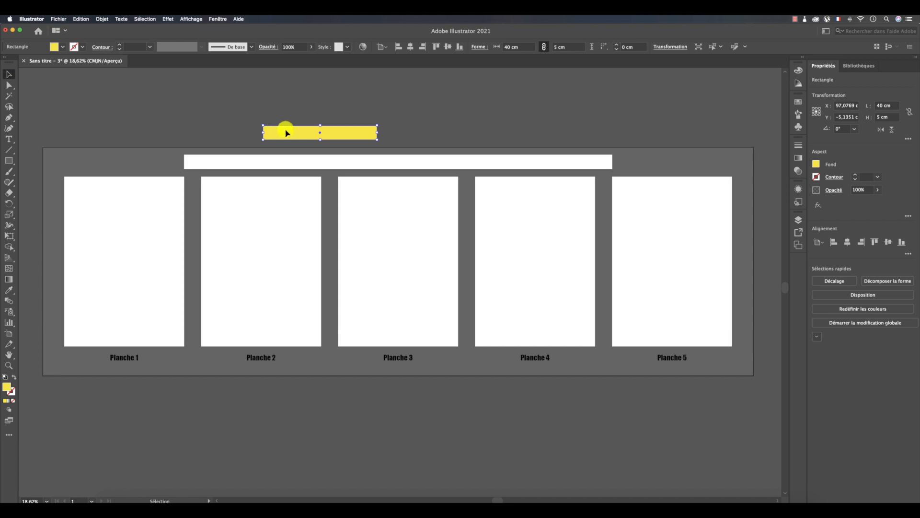
{"action": "left_click_drag", "start_coordinate": [286, 132], "coordinate": [662, 162]}
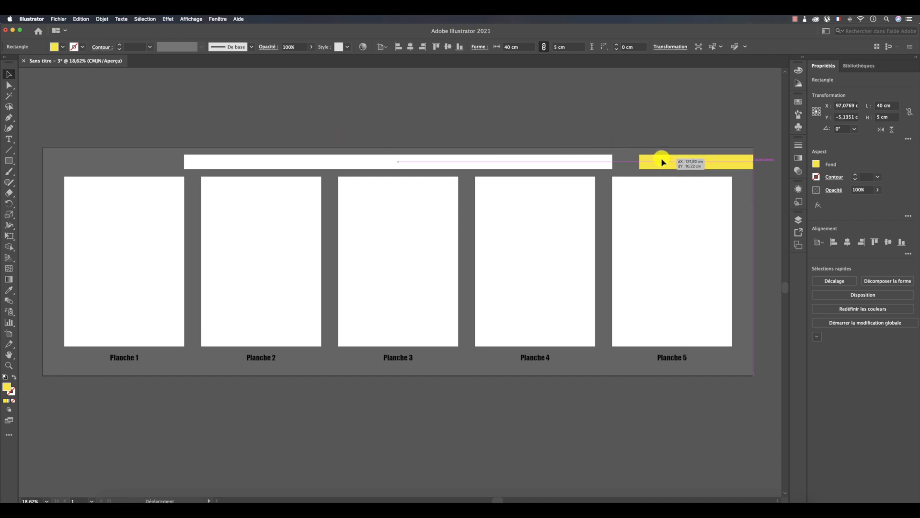
{"action": "left_click_drag", "start_coordinate": [662, 162], "coordinate": [662, 162]}
{"action": "left_click", "coordinate": [591, 163], "text": "shift"}
{"action": "left_click", "coordinate": [588, 165]}
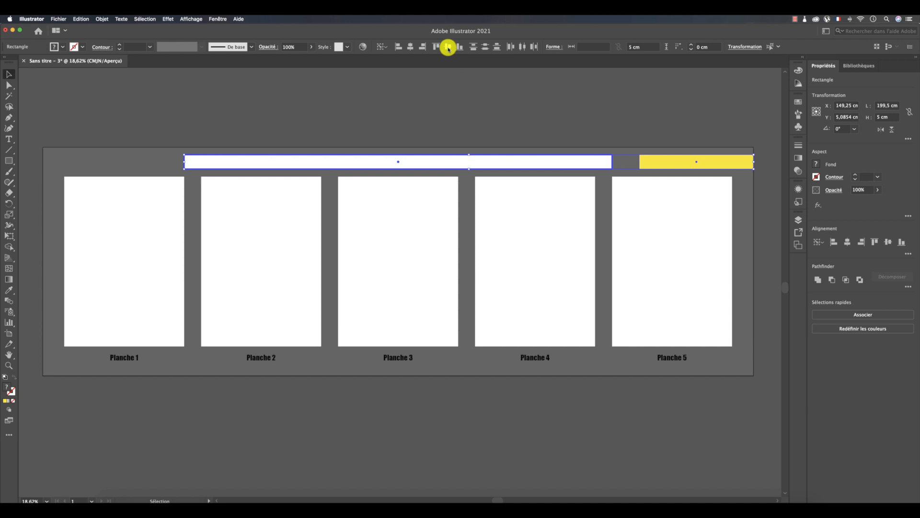
{"action": "left_click", "coordinate": [534, 119]}
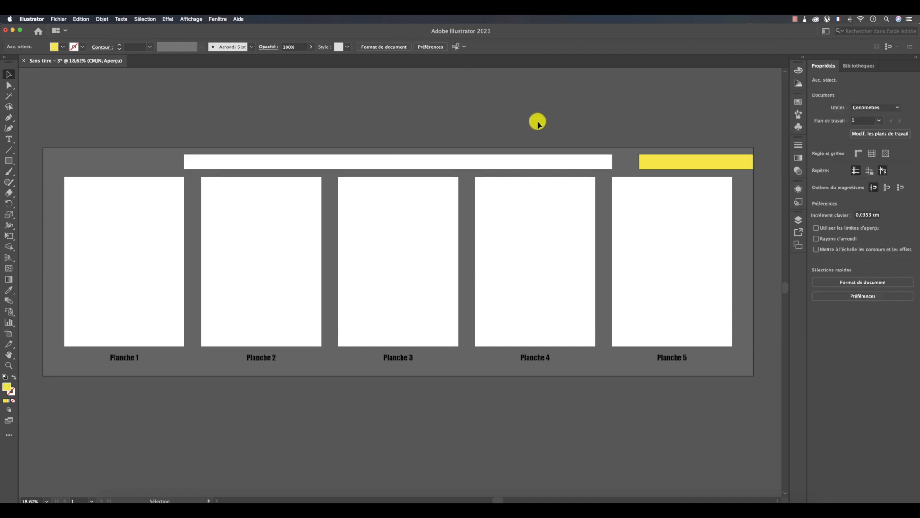
Add the text INTITULE in Impact at 80 pt and place it on the middle of the white banner
{"action": "left_click", "coordinate": [9, 141]}
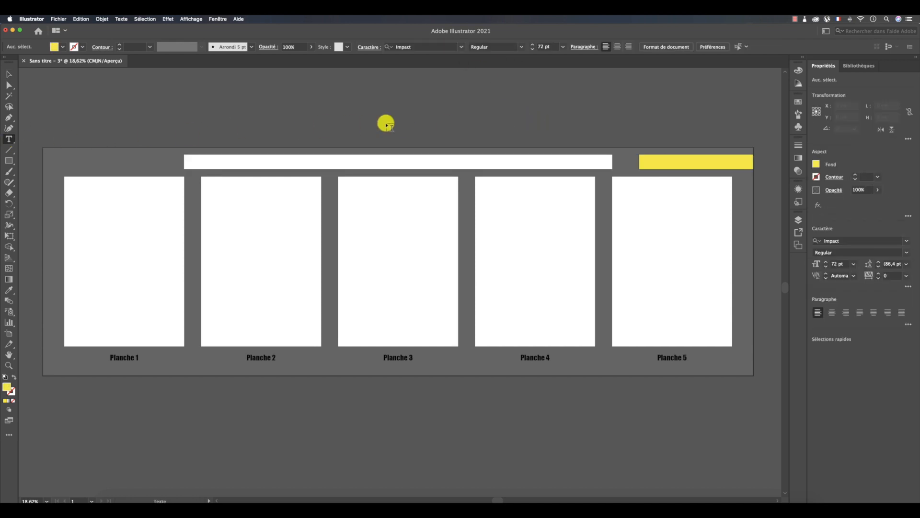
{"action": "left_click", "coordinate": [564, 48]}
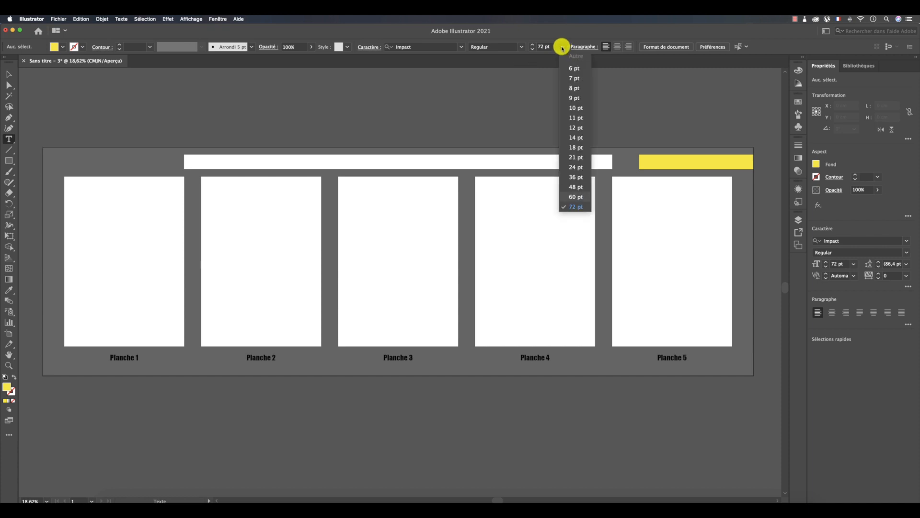
{"action": "left_click", "coordinate": [543, 46]}
{"action": "double_click", "coordinate": [543, 47]}
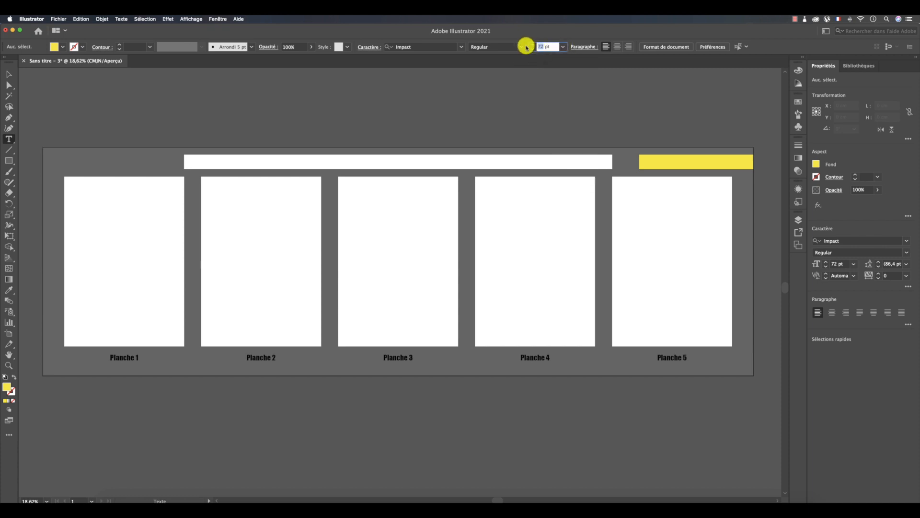
{"action": "type", "text": "80"}
{"action": "key", "text": "Return"}
{"action": "left_click", "coordinate": [362, 117]}
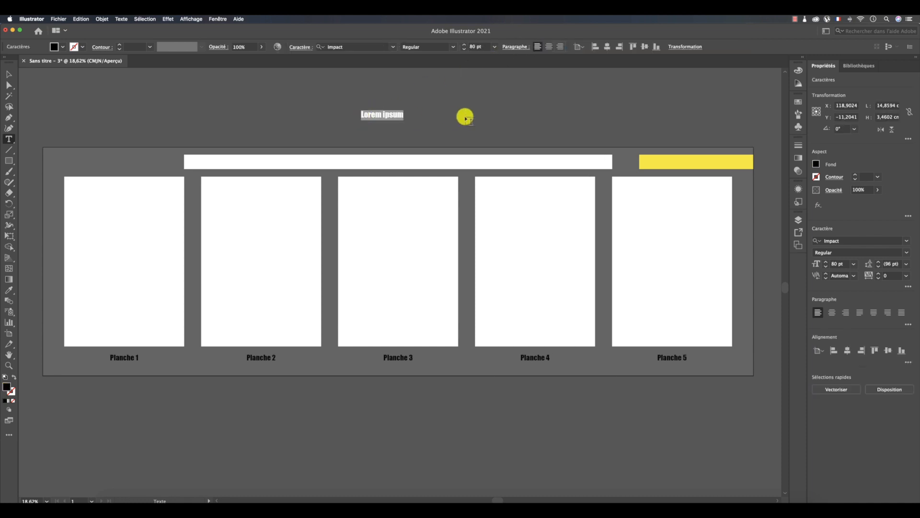
{"action": "type", "text": "INT"}
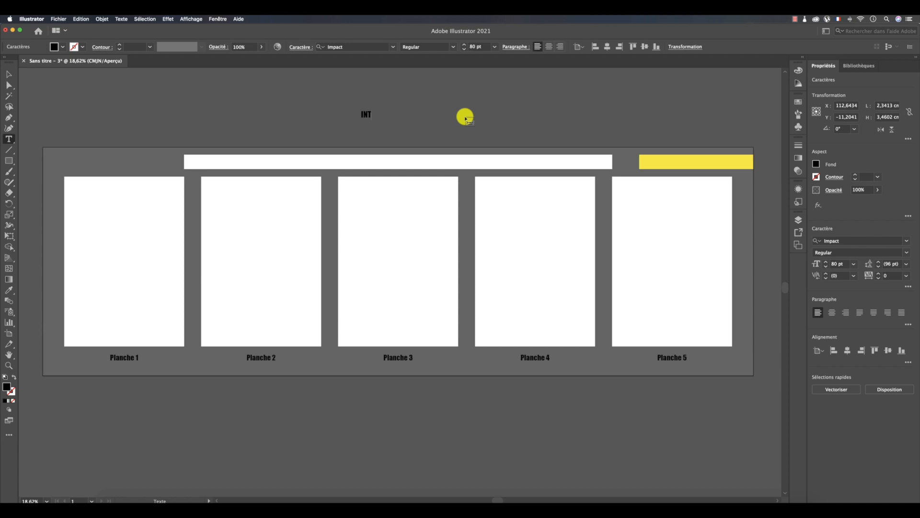
{"action": "type", "text": "ITUL2"}
{"action": "key", "text": "BackSpace"}
{"action": "type", "text": "E"}
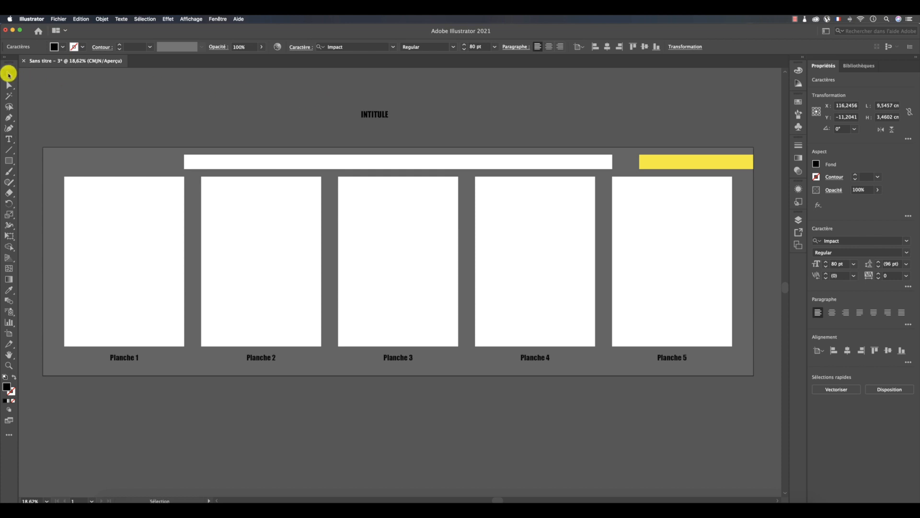
{"action": "left_click", "coordinate": [8, 74]}
{"action": "left_click_drag", "start_coordinate": [377, 114], "coordinate": [388, 164]}
Add the text NOM & PRénom in Impact at 80 pt, place it on the yellow rectangle, and deselect it
{"action": "left_click", "coordinate": [10, 140]}
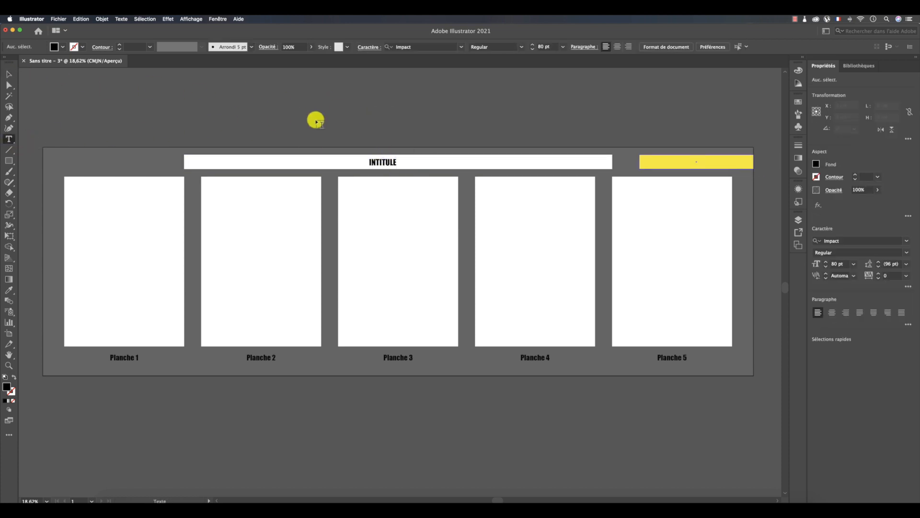
{"action": "left_click", "coordinate": [506, 108]}
{"action": "type", "text": "NOM"}
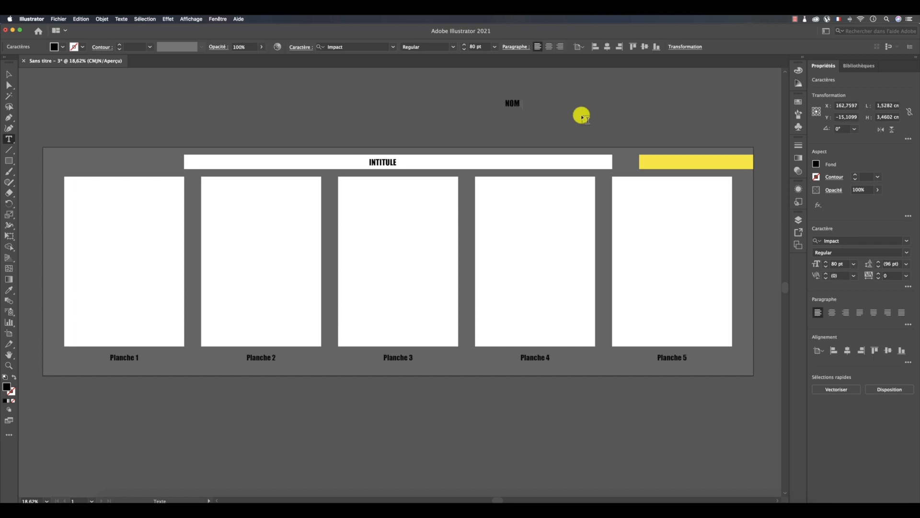
{"action": "type", "text": " & PRénom"}
{"action": "scroll", "coordinate": [581, 116], "scroll_direction": "left", "scroll_amount": 1}
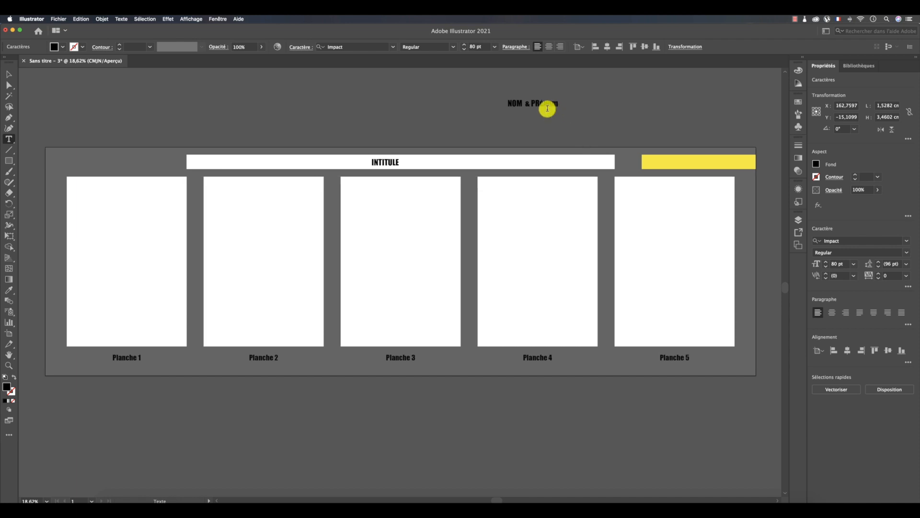
{"action": "left_click", "coordinate": [9, 74]}
{"action": "left_click_drag", "start_coordinate": [504, 100], "coordinate": [689, 165]}
{"action": "left_click", "coordinate": [579, 128]}
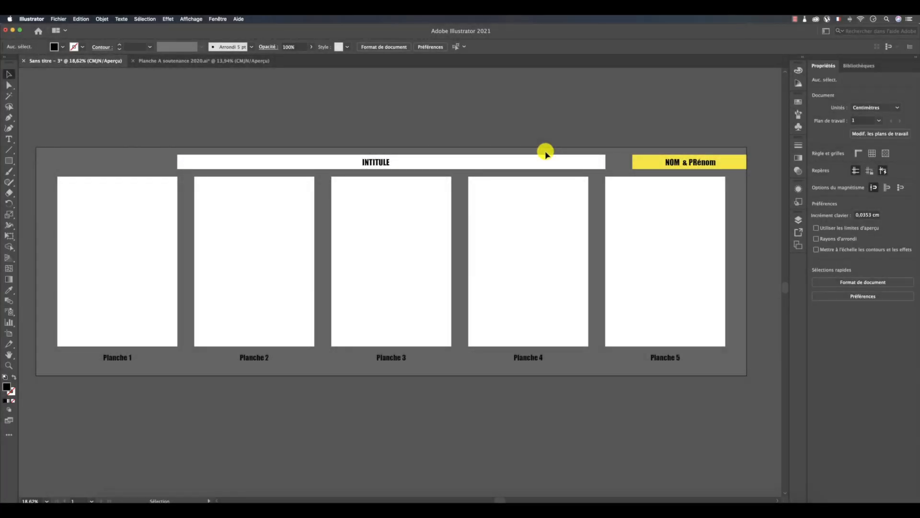
Paste the copied group of logo, stationery, leaflet, mockup and website captions onto the boards and deselect it
{"action": "key", "text": "super+v"}
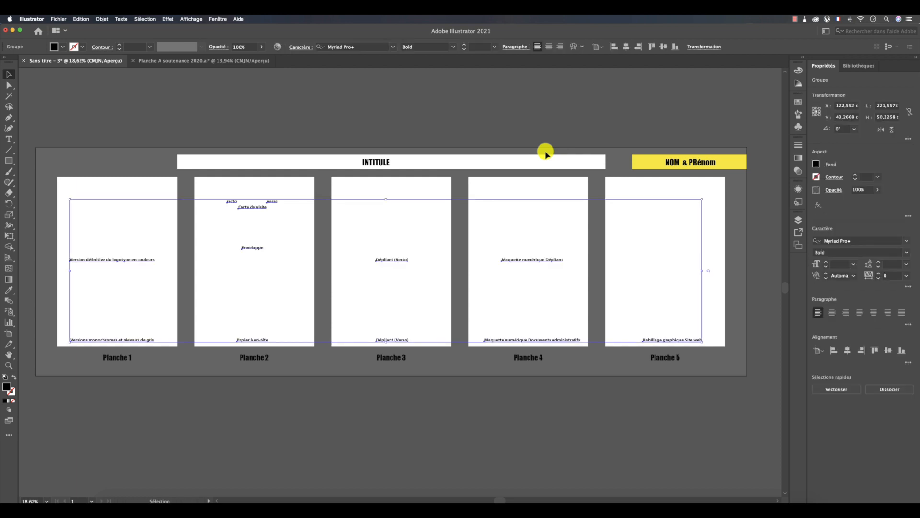
{"action": "left_click", "coordinate": [275, 121]}
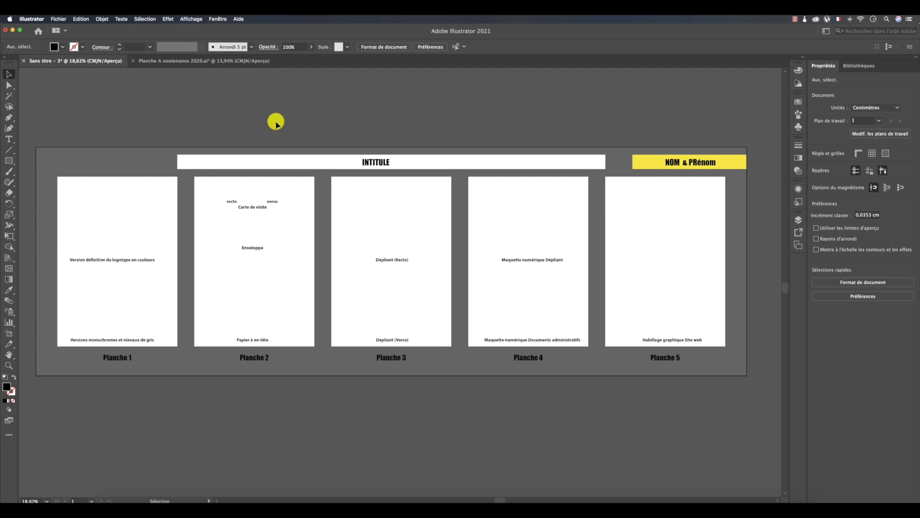
Fill the five labels Planche 1 to Planche 5 below the boards with white
{"action": "left_click", "coordinate": [129, 358]}
{"action": "left_click_drag", "start_coordinate": [155, 359], "coordinate": [261, 363]}
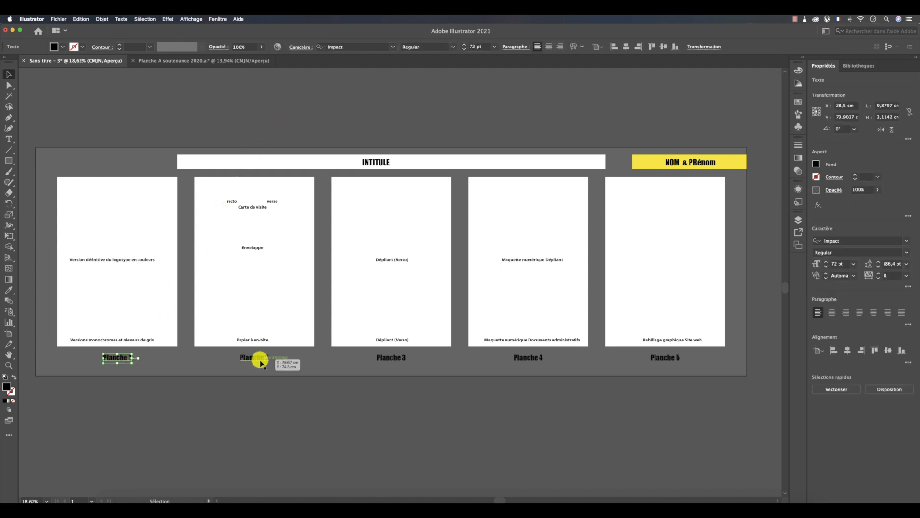
{"action": "left_click", "coordinate": [259, 360], "text": "shift"}
{"action": "left_click", "coordinate": [394, 359], "text": "shift"}
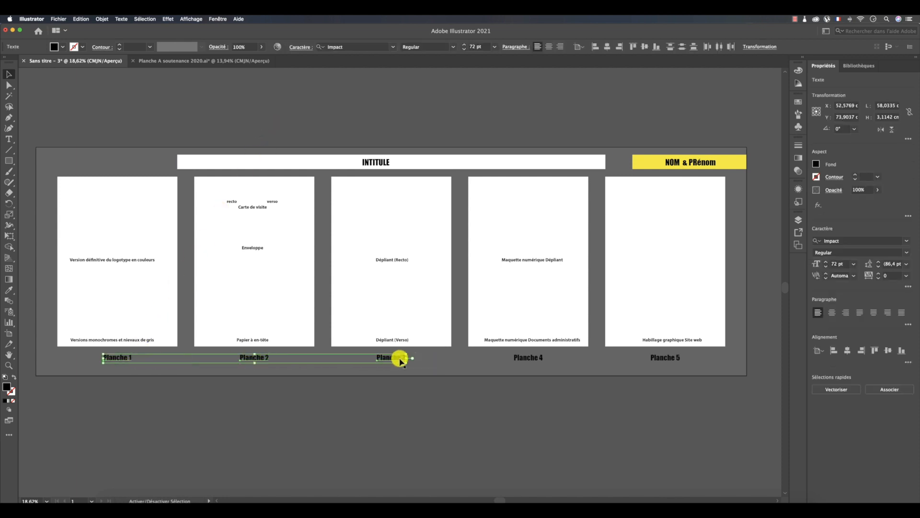
{"action": "left_click", "coordinate": [526, 361], "text": "shift"}
{"action": "left_click", "coordinate": [660, 360], "text": "shift"}
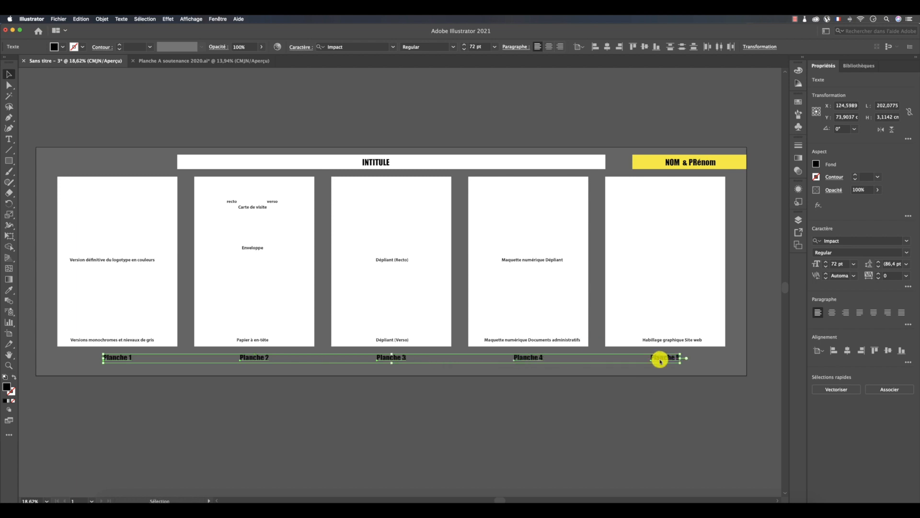
{"action": "left_click", "coordinate": [798, 102]}
{"action": "left_click", "coordinate": [698, 126]}
{"action": "left_click", "coordinate": [497, 128]}
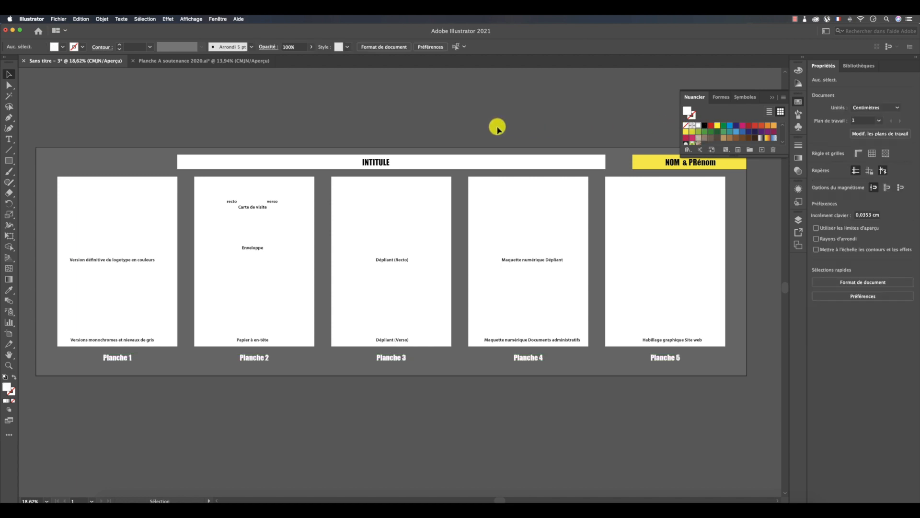
{"action": "left_click", "coordinate": [773, 97]}
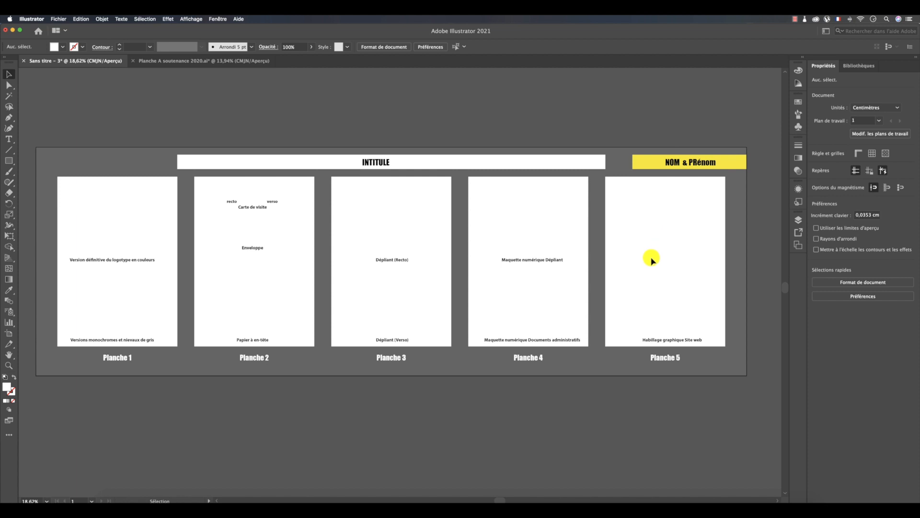
Widen the artboard on its right side to about 342.8 cm and leave artboard editing
{"action": "scroll", "coordinate": [652, 259], "scroll_direction": "right", "scroll_amount": 2}
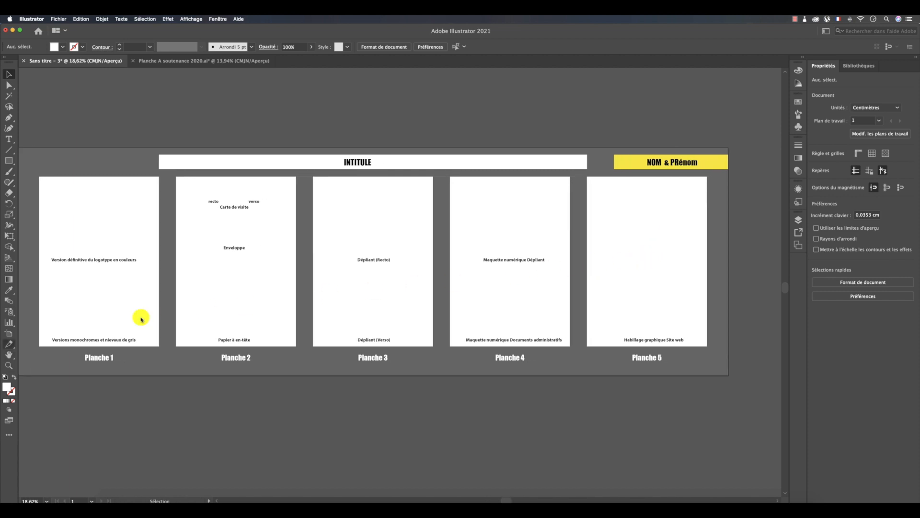
{"action": "left_click", "coordinate": [8, 333]}
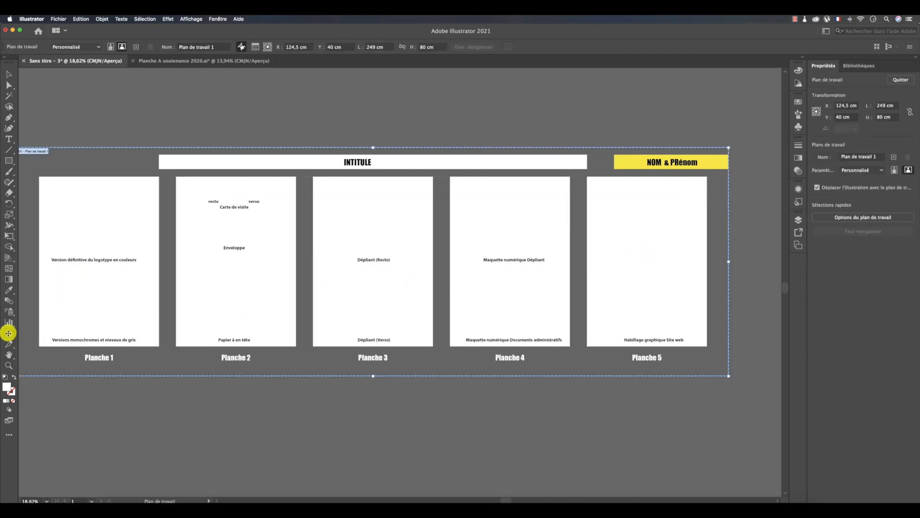
{"action": "scroll", "coordinate": [29, 331], "scroll_direction": "right", "scroll_amount": 1}
{"action": "scroll", "coordinate": [437, 226], "scroll_direction": "right", "scroll_amount": 10}
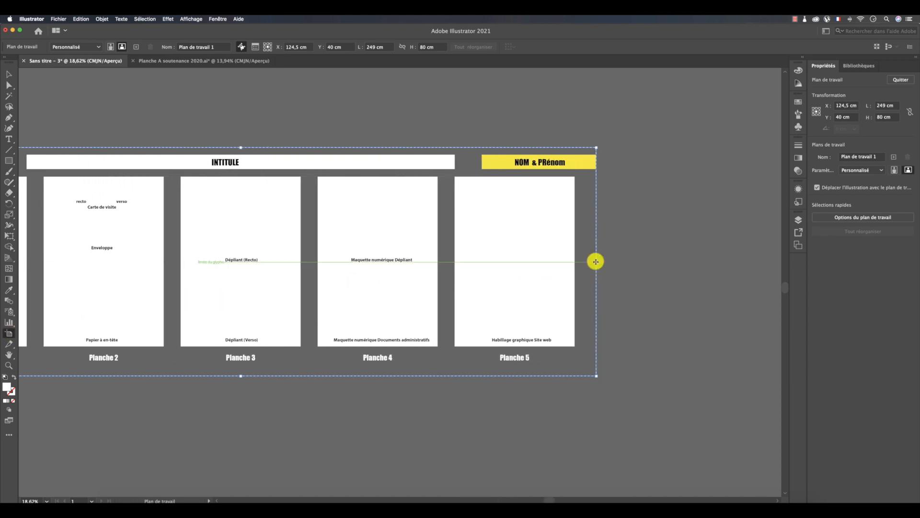
{"action": "left_click_drag", "start_coordinate": [597, 262], "coordinate": [754, 259]}
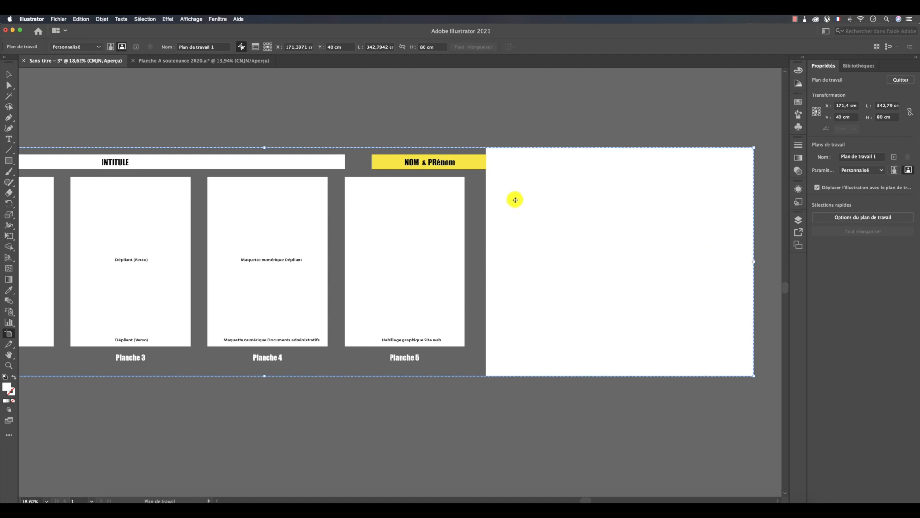
{"action": "left_click", "coordinate": [8, 74]}
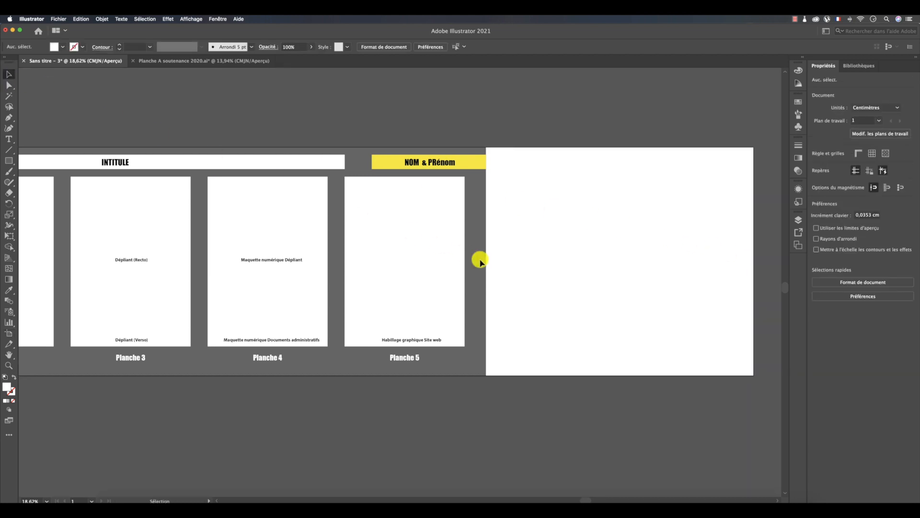
Unlock the PLANCHES and FOND GRIS layers and stretch the grey background rectangle to the artboard's right edge, about 342.8 cm wide
{"action": "left_click", "coordinate": [798, 220]}
{"action": "left_click", "coordinate": [697, 248]}
{"action": "left_click", "coordinate": [696, 258]}
{"action": "left_click", "coordinate": [474, 223]}
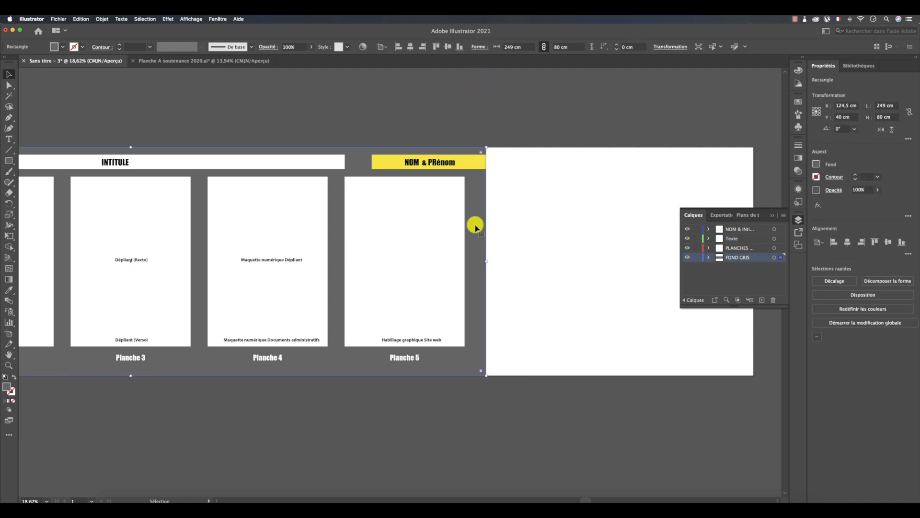
{"action": "left_click_drag", "start_coordinate": [486, 261], "coordinate": [731, 268]}
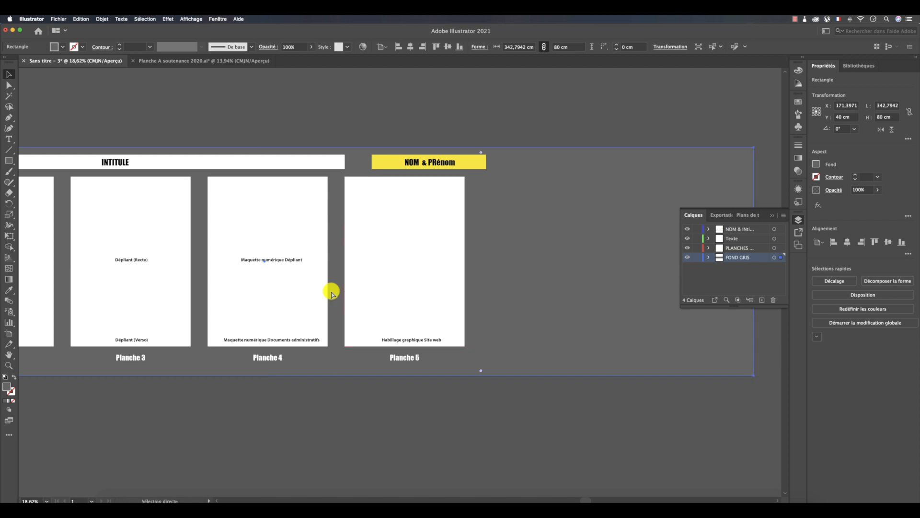
Undo the widening of the artboard and grey background, and lock all four layers
{"action": "key", "text": "super+2"}
{"action": "scroll", "coordinate": [332, 292], "scroll_direction": "left", "scroll_amount": 10}
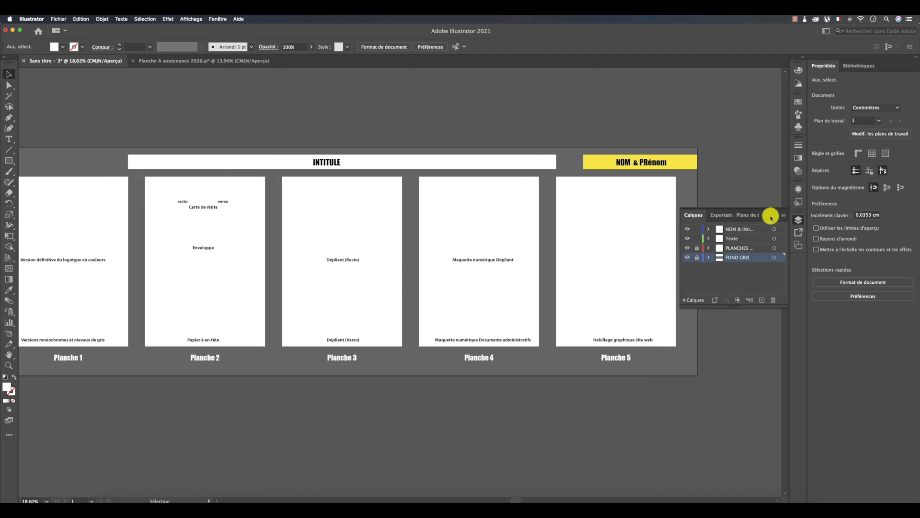
{"action": "left_click", "coordinate": [696, 230]}
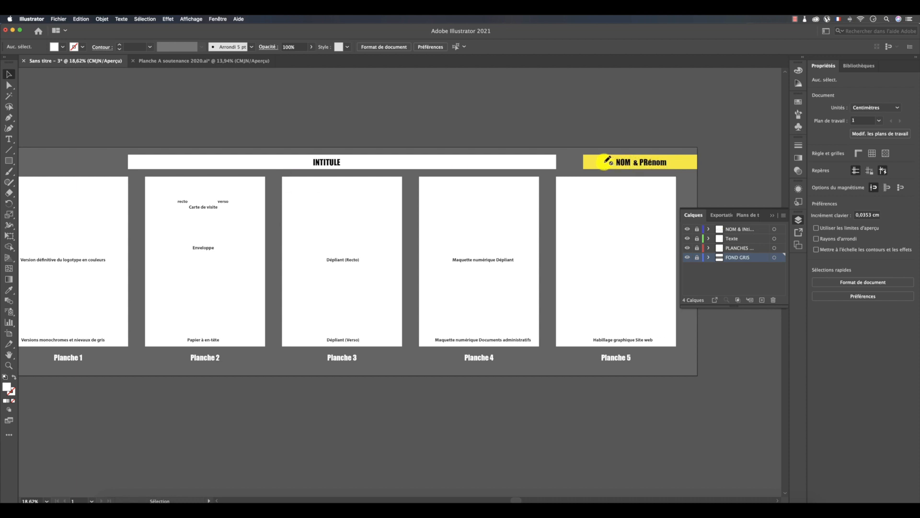
Create a new layer above all the others and name it montage
{"action": "left_click", "coordinate": [740, 278]}
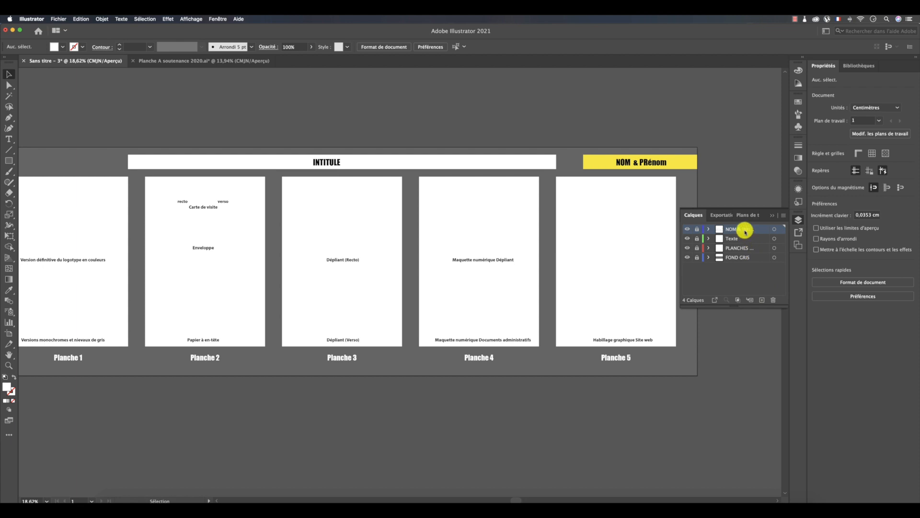
{"action": "left_click", "coordinate": [763, 301]}
{"action": "double_click", "coordinate": [737, 228]}
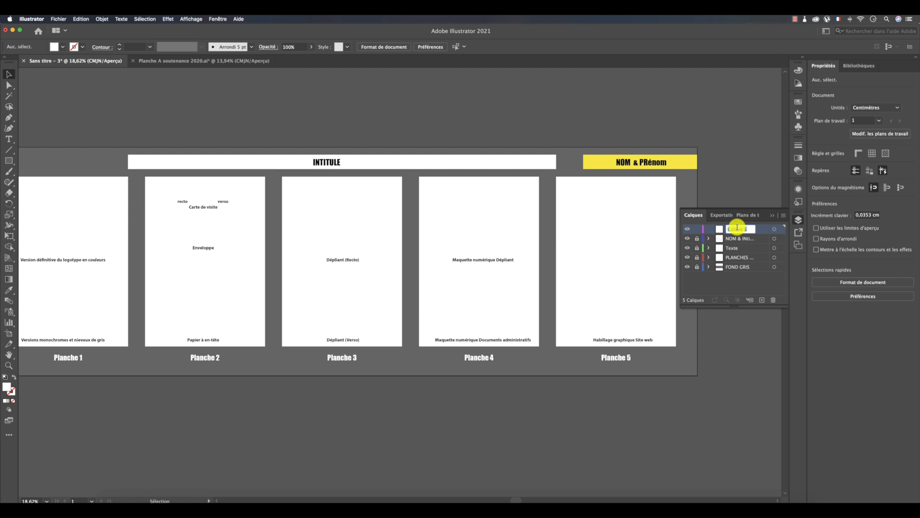
{"action": "type", "text": "n"}
{"action": "key", "text": "Return"}
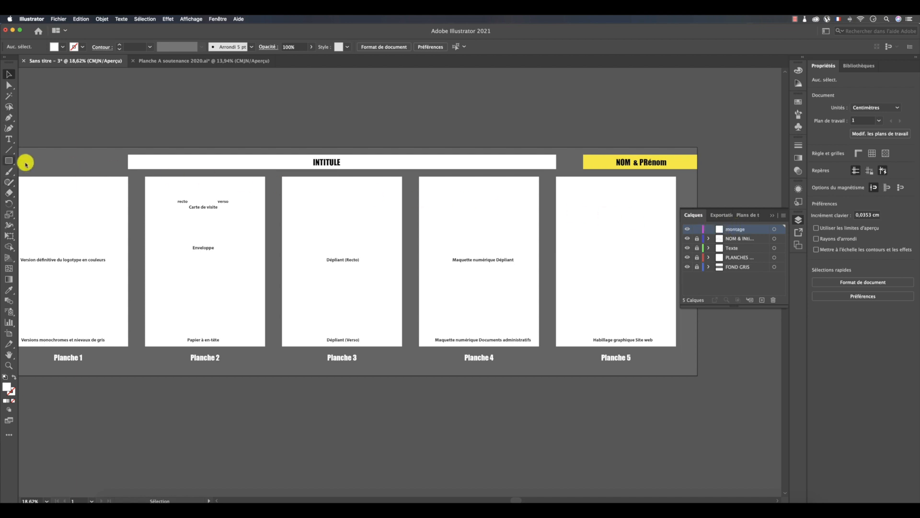
Draw a rectangle about 15.2 × 7.9 cm above the colour logo caption on the Planche 1 board and fill it with red
{"action": "left_click", "coordinate": [8, 161]}
{"action": "left_click_drag", "start_coordinate": [37, 213], "coordinate": [81, 234]}
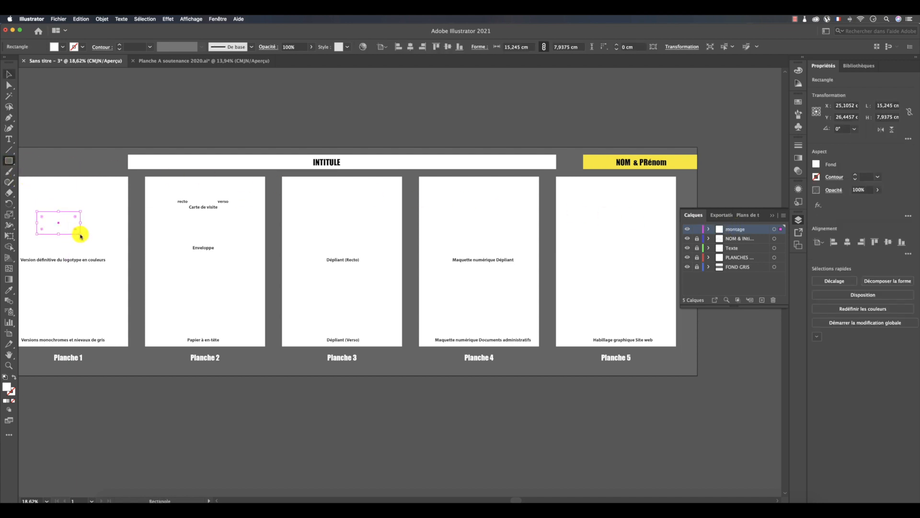
{"action": "left_click", "coordinate": [8, 76]}
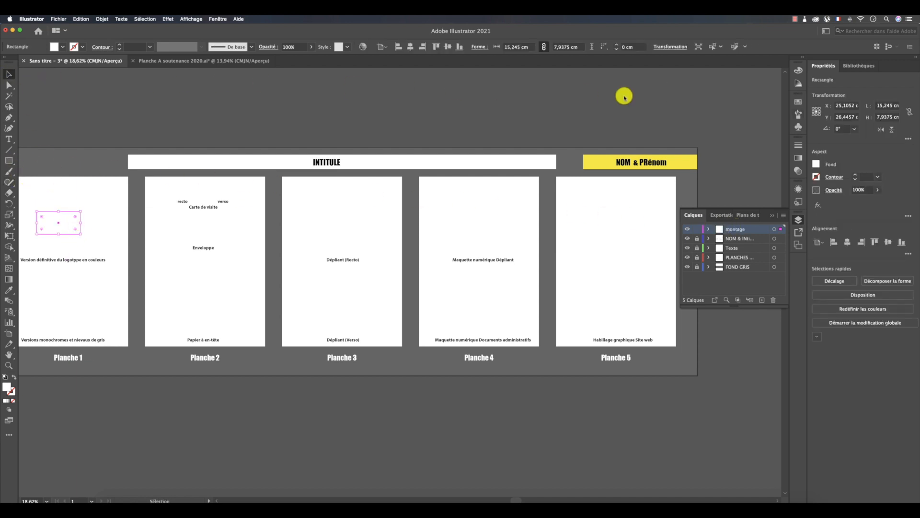
{"action": "left_click", "coordinate": [798, 102]}
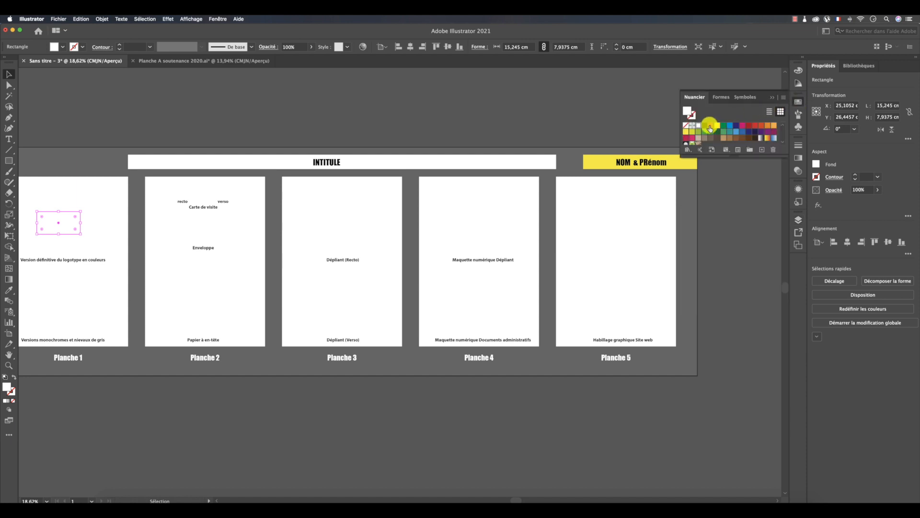
{"action": "left_click", "coordinate": [710, 125]}
{"action": "scroll", "coordinate": [154, 122], "scroll_direction": "left", "scroll_amount": 3}
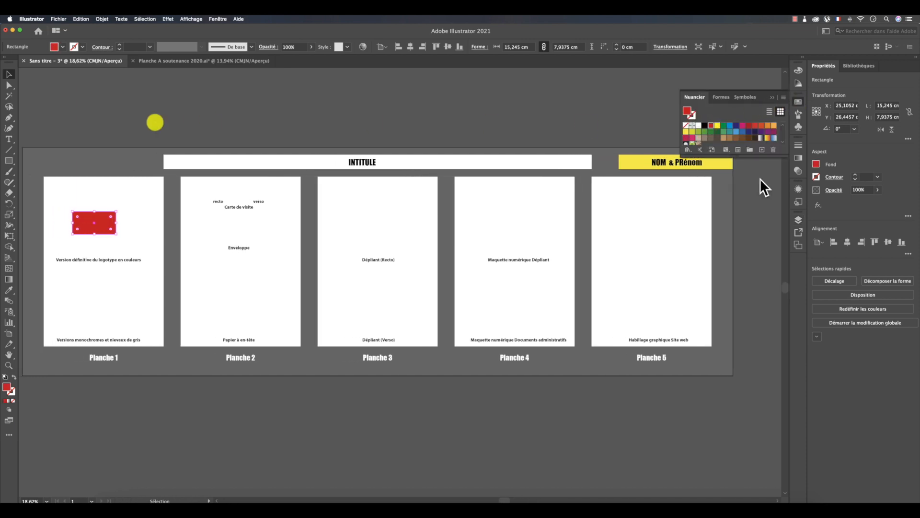
{"action": "left_click", "coordinate": [772, 97]}
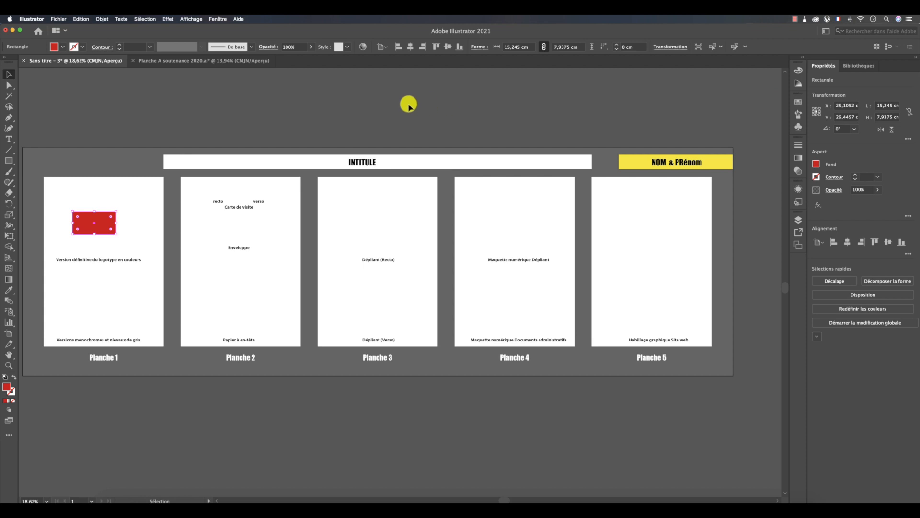